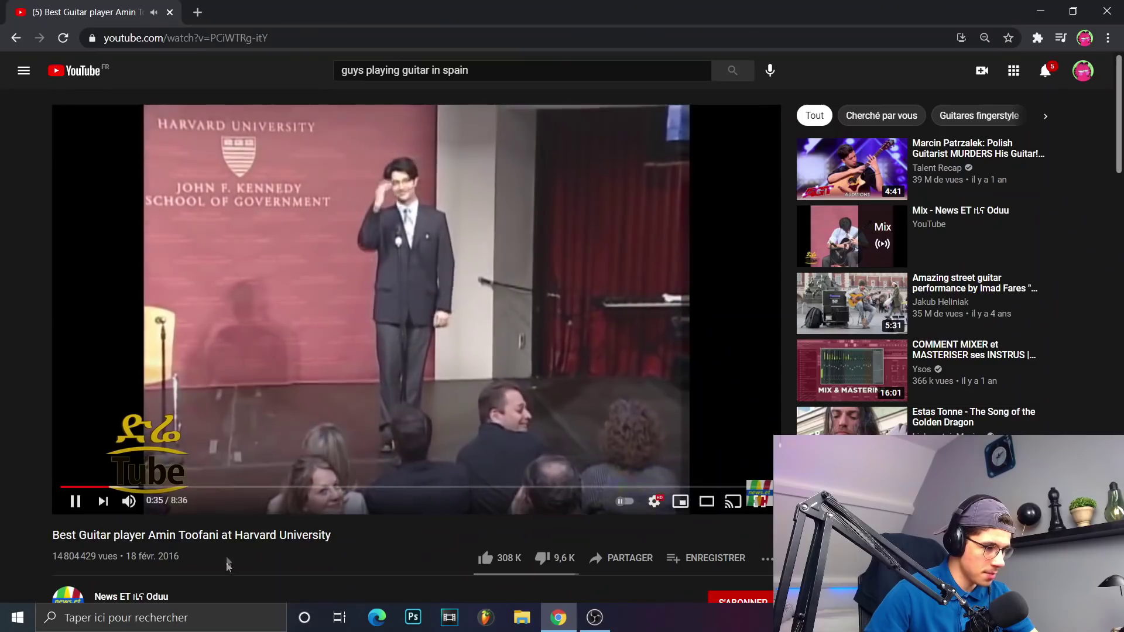
Skim the Harvard guitar performance video and its comments, and select the web address of the Gratitude 2020 version cover video
{"action": "left_click", "coordinate": [139, 381]}
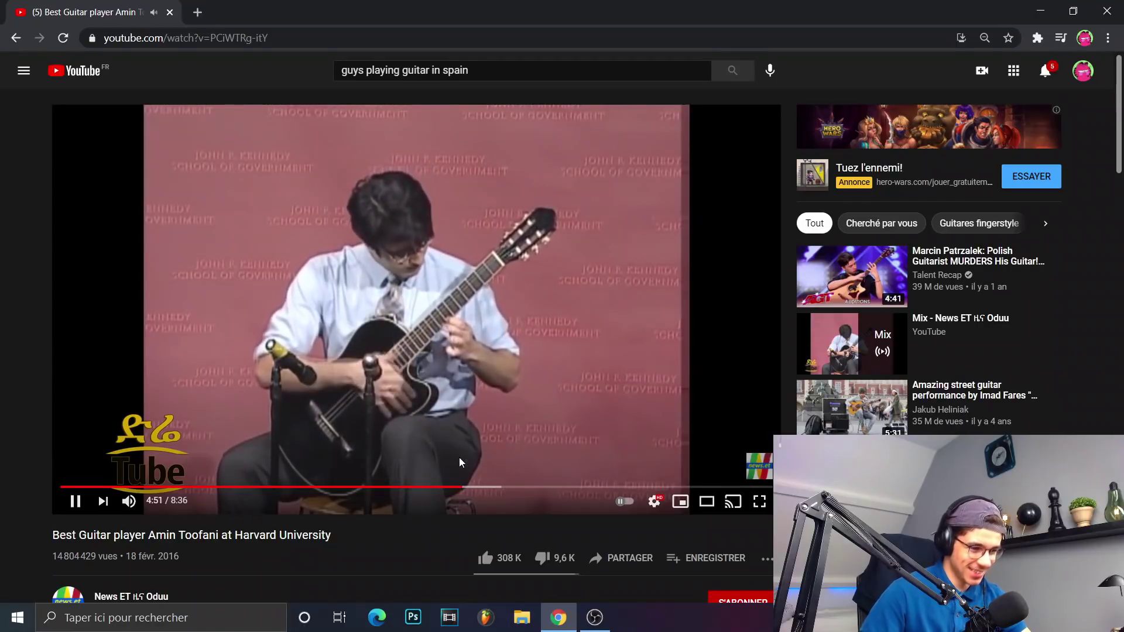
{"action": "left_click", "coordinate": [564, 487]}
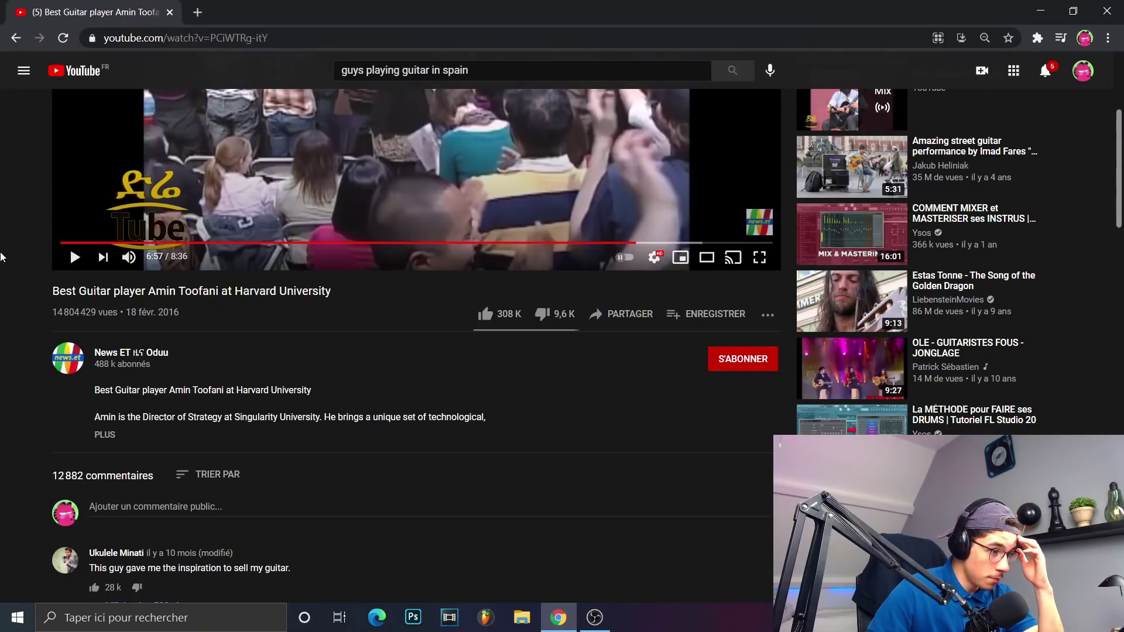
{"action": "scroll", "coordinate": [12, 259], "scroll_direction": "down", "scroll_amount": 2}
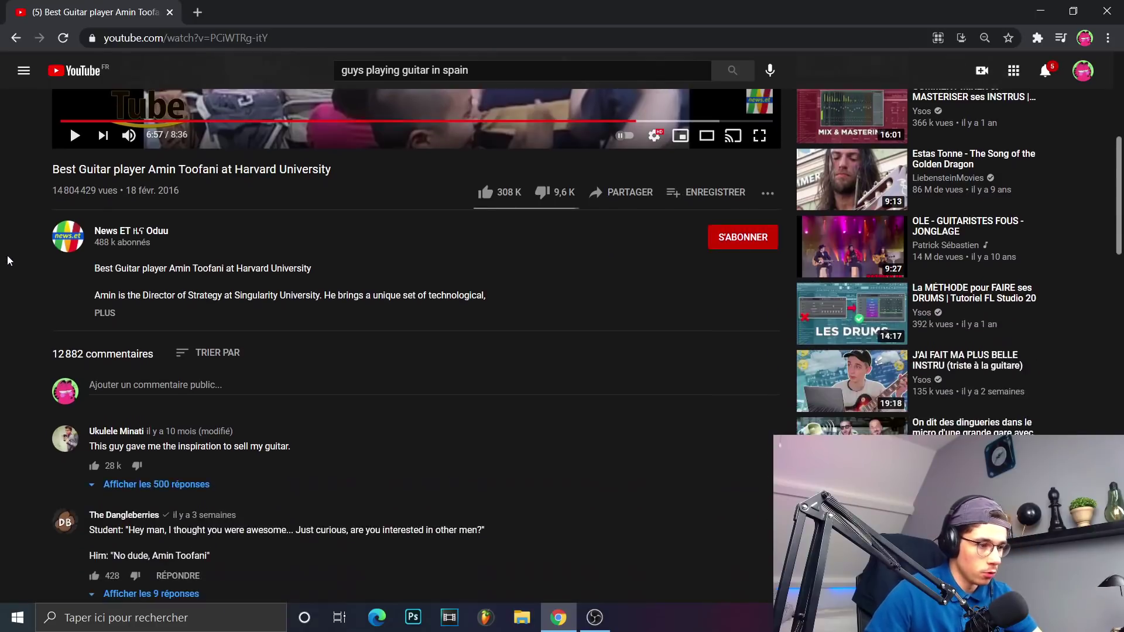
{"action": "scroll", "coordinate": [8, 261], "scroll_direction": "up", "scroll_amount": 4}
{"action": "scroll", "coordinate": [1, 376], "scroll_direction": "down", "scroll_amount": 5}
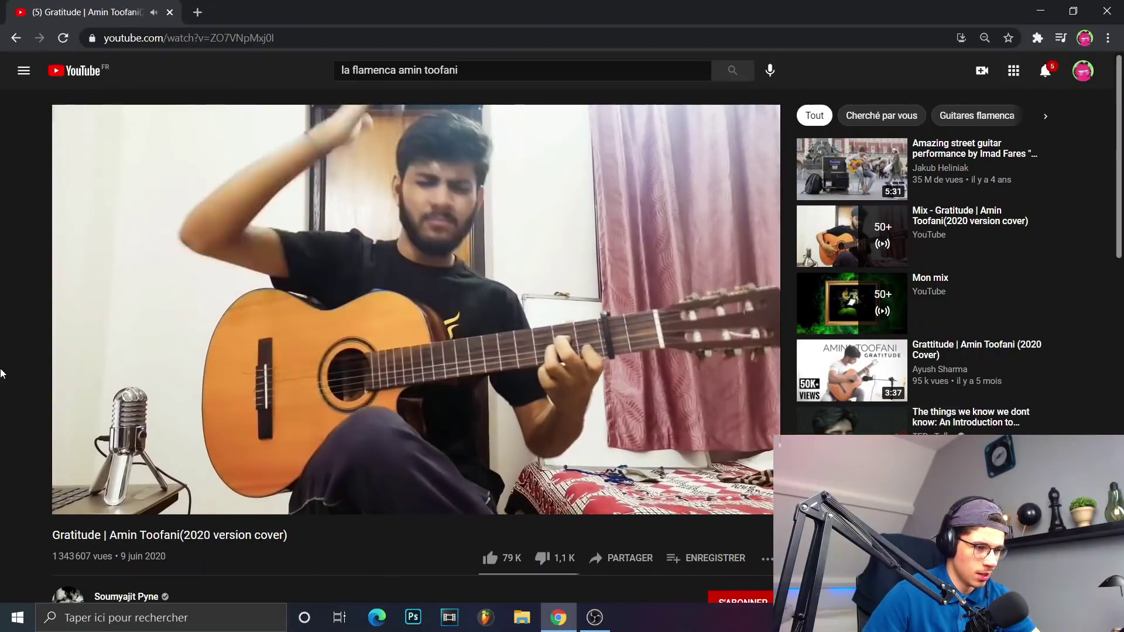
{"action": "key", "text": "ctrl+l"}
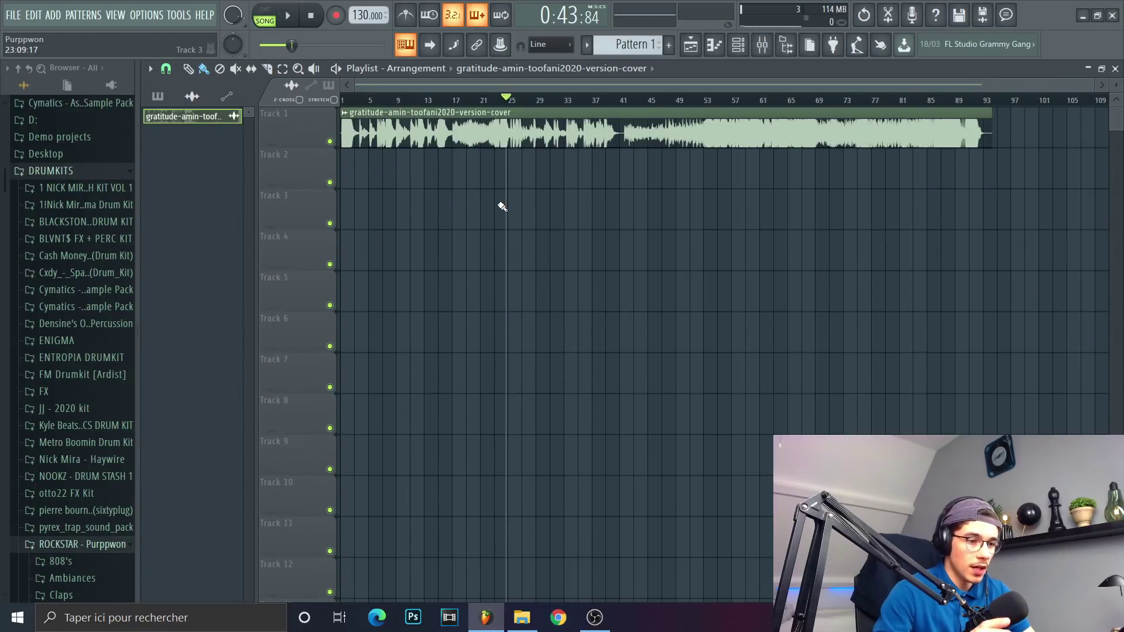
Switch to FL Studio and listen through the imported Gratitude cover audio to locate the section starting at bar 69
{"action": "scroll", "coordinate": [501, 206], "scroll_direction": "up", "scroll_amount": 2}
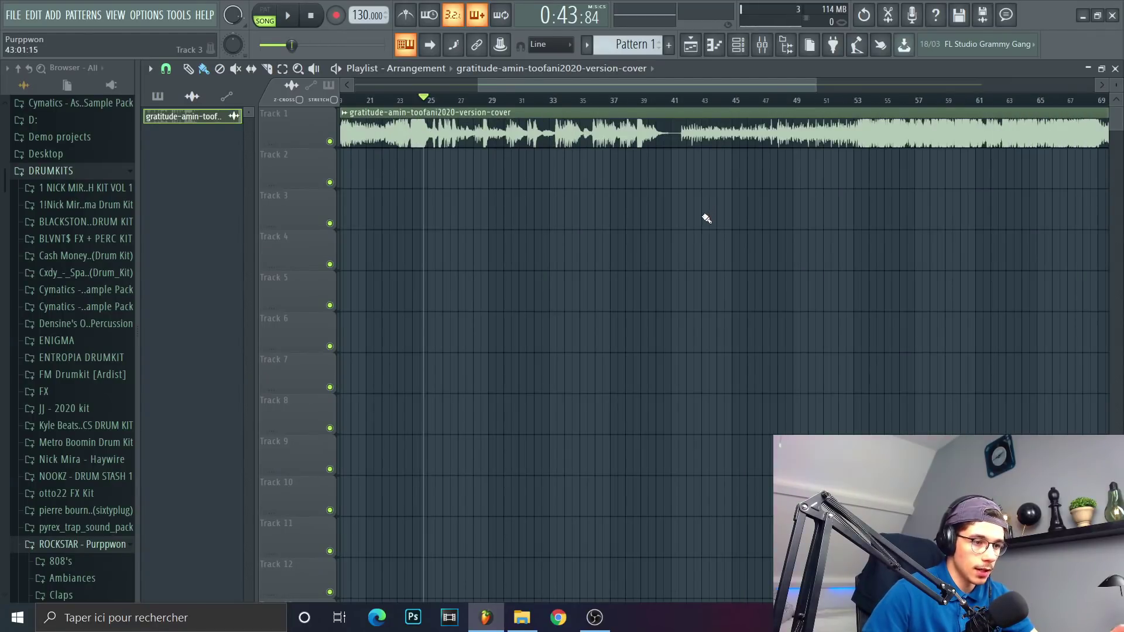
{"action": "scroll", "coordinate": [465, 231], "scroll_direction": "down", "scroll_amount": 2}
{"action": "scroll", "coordinate": [365, 207], "scroll_direction": "up", "scroll_amount": 2}
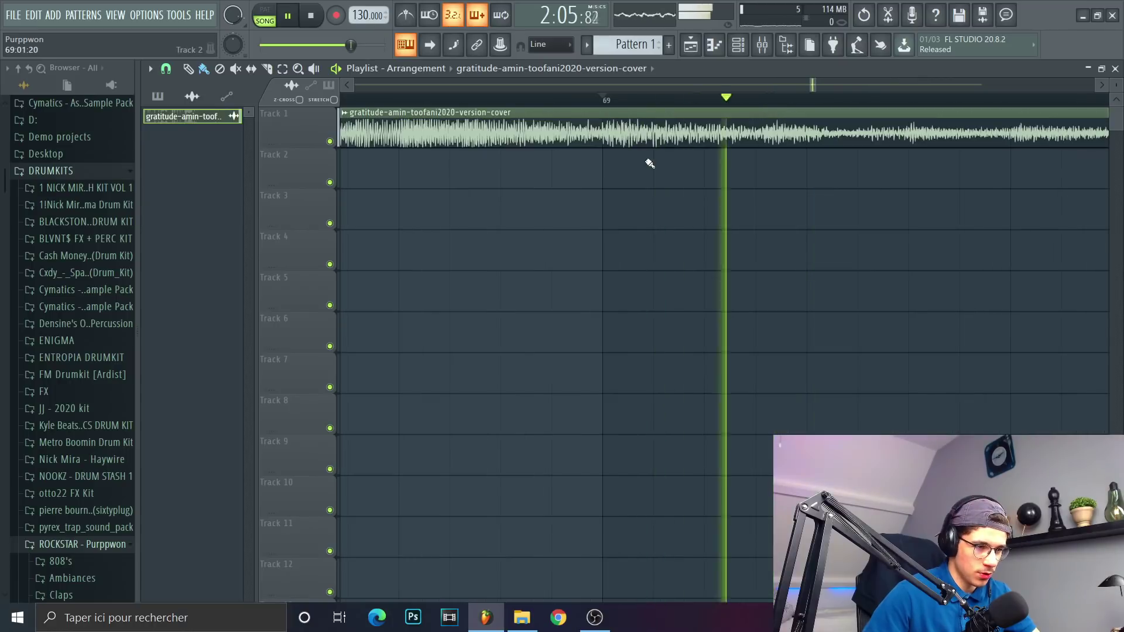
{"action": "scroll", "coordinate": [667, 196], "scroll_direction": "down", "scroll_amount": 8}
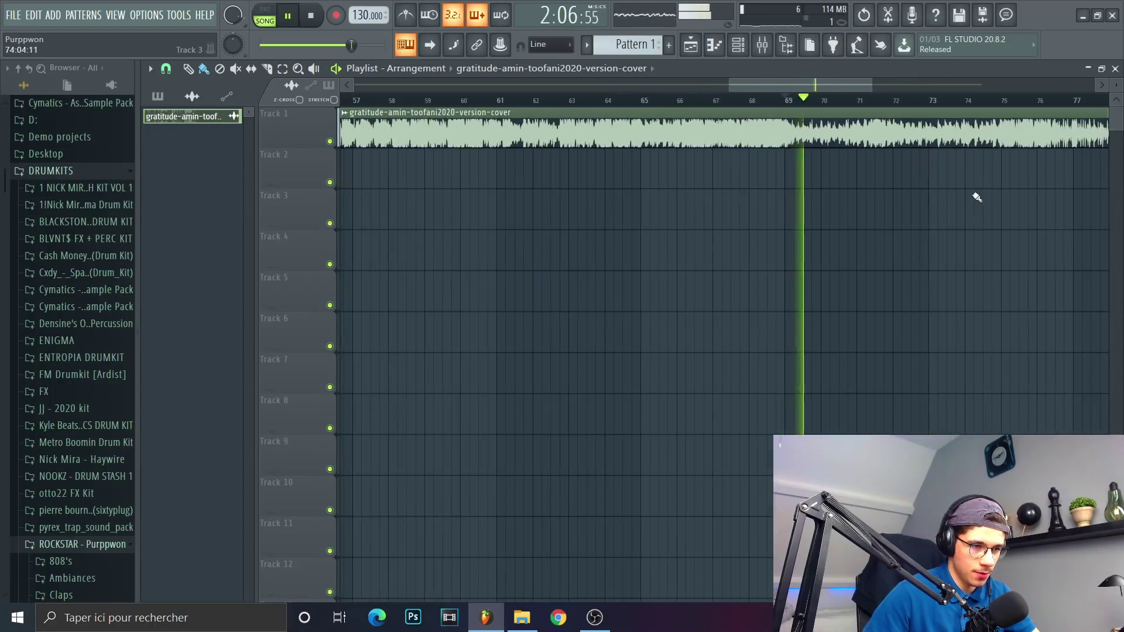
{"action": "scroll", "coordinate": [976, 196], "scroll_direction": "up", "scroll_amount": 2}
{"action": "key", "text": "space"}
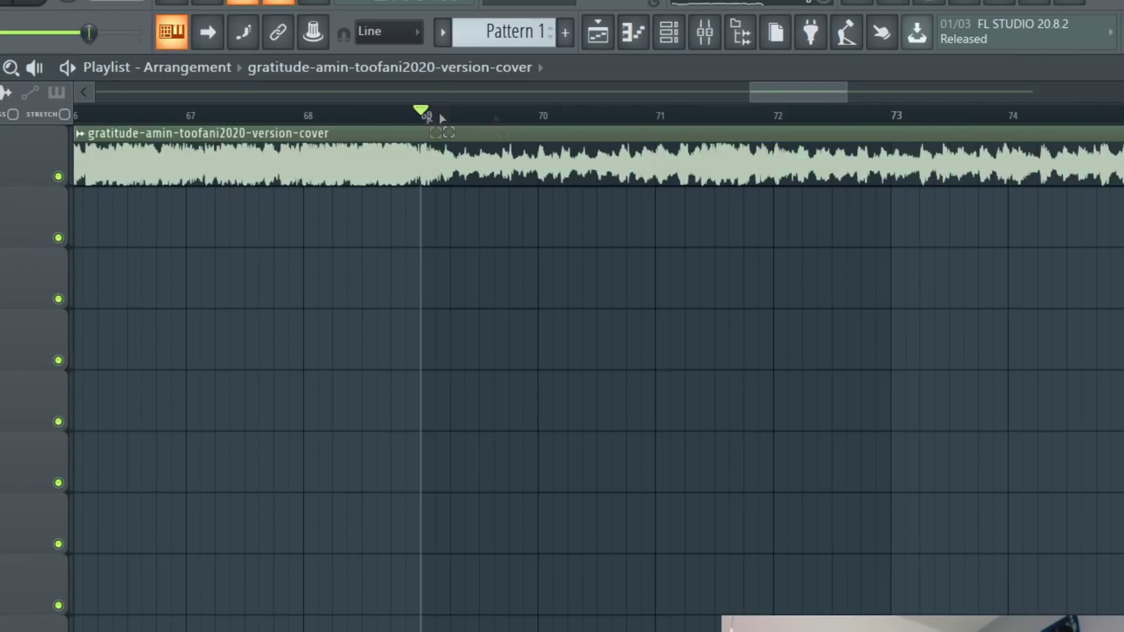
Mark bars 69 to 73 of the Gratitude cover and slice the clip at both ends to isolate the four-bar loop
{"action": "left_click_drag", "start_coordinate": [442, 117], "coordinate": [897, 117]}
{"action": "left_click", "coordinate": [952, 274], "text": "ctrl"}
{"action": "left_click", "coordinate": [267, 69]}
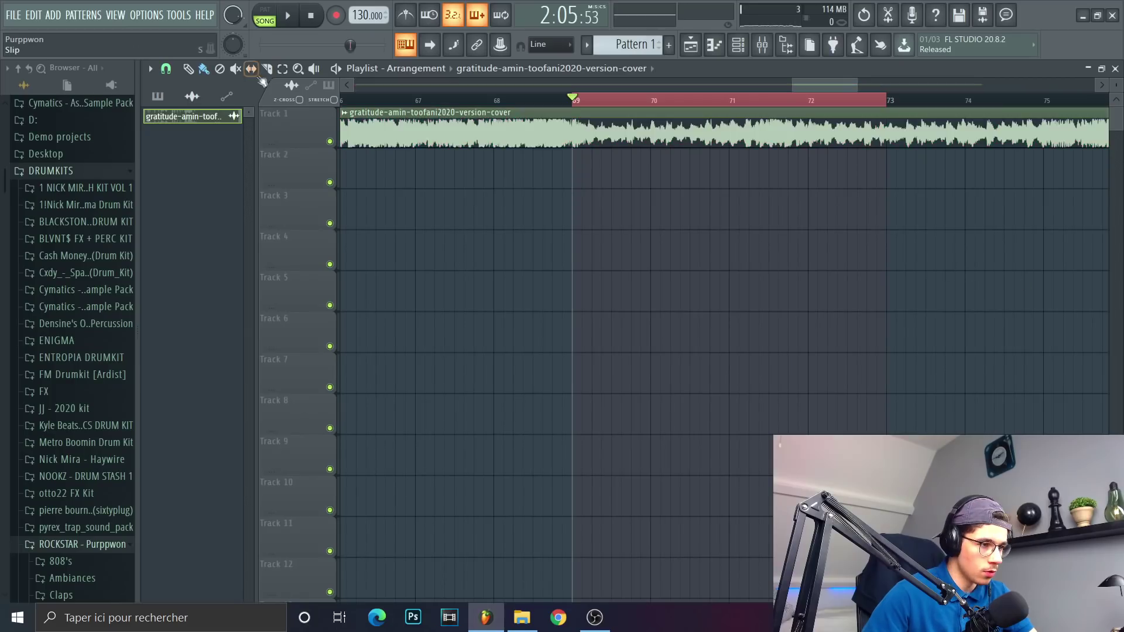
{"action": "scroll", "coordinate": [618, 196], "scroll_direction": "up", "scroll_amount": 3}
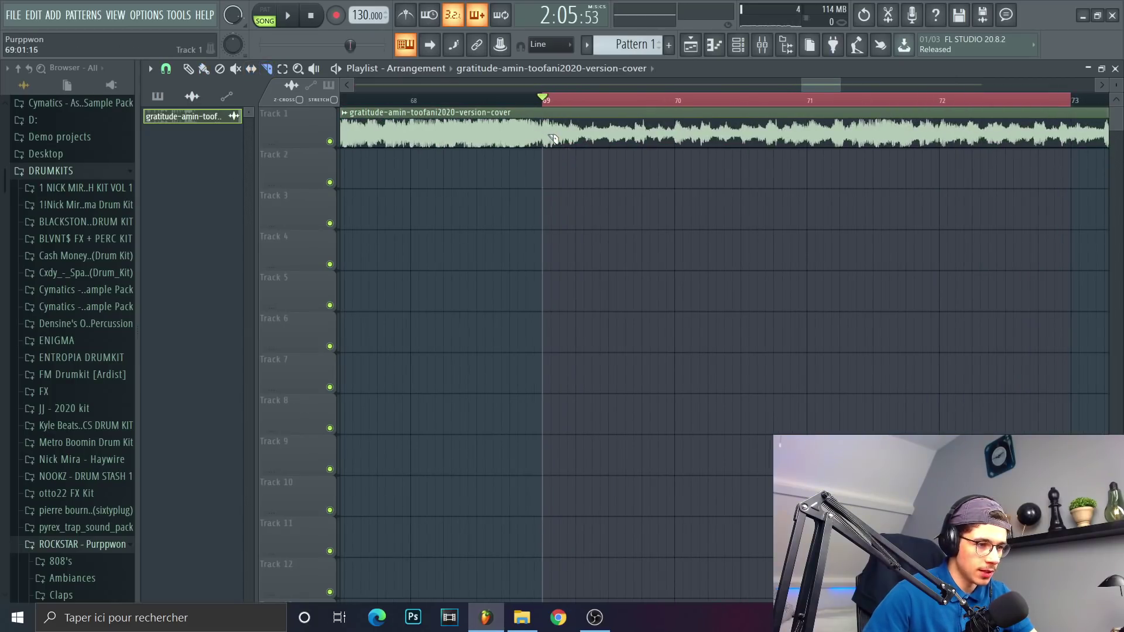
{"action": "left_click", "coordinate": [550, 139]}
{"action": "left_click", "coordinate": [1044, 272]}
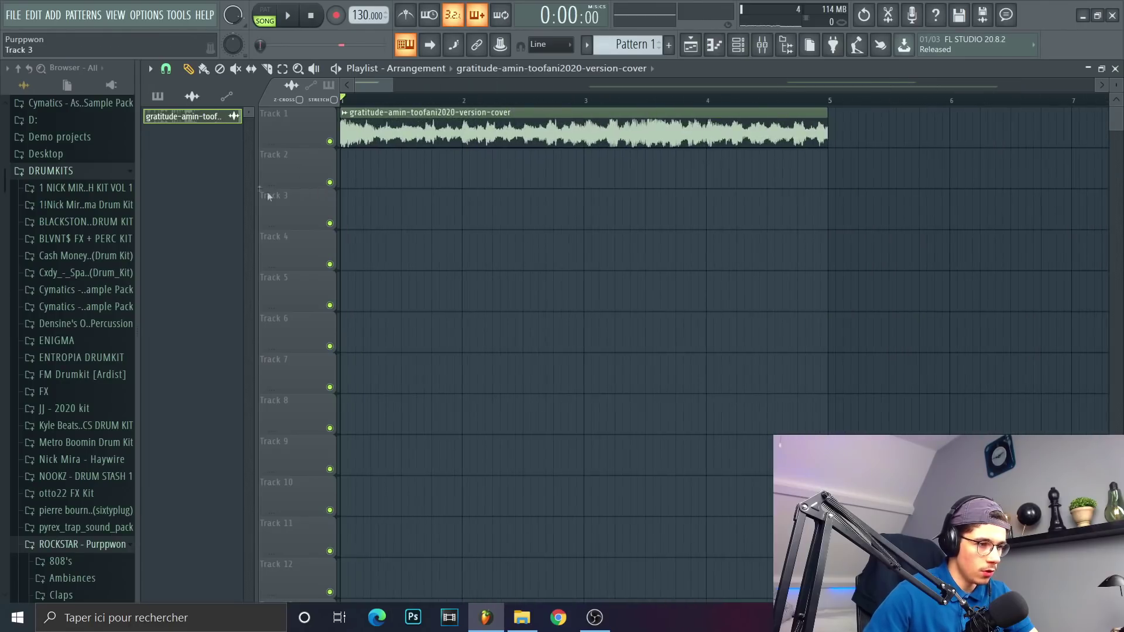
Play the four-bar guitar loop against the metronome and set the project tempo to 129 BPM
{"action": "scroll", "coordinate": [294, 226], "scroll_direction": "up", "scroll_amount": 2}
{"action": "scroll", "coordinate": [622, 272], "scroll_direction": "down", "scroll_amount": 1}
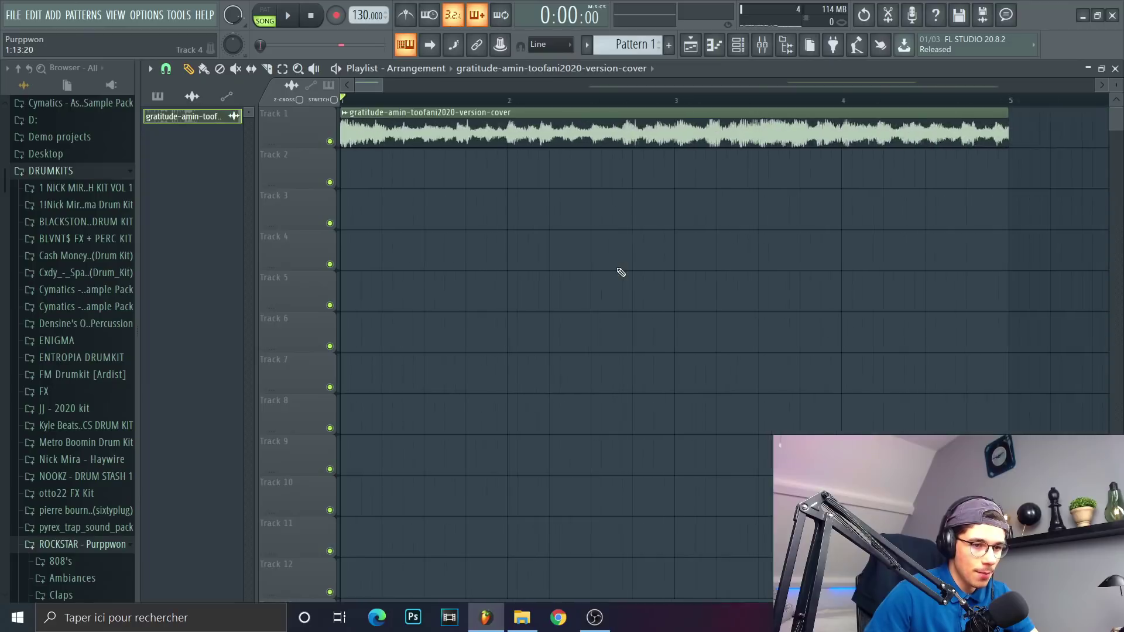
{"action": "scroll", "coordinate": [557, 205], "scroll_direction": "up", "scroll_amount": 1}
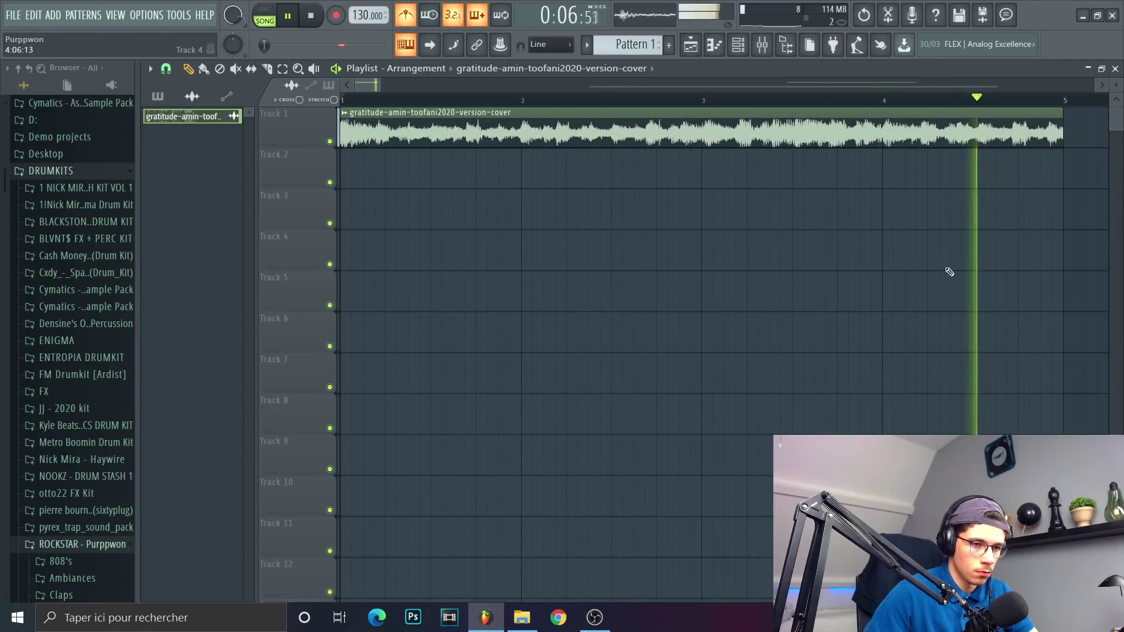
{"action": "scroll", "coordinate": [356, 15], "scroll_direction": "down", "scroll_amount": 1}
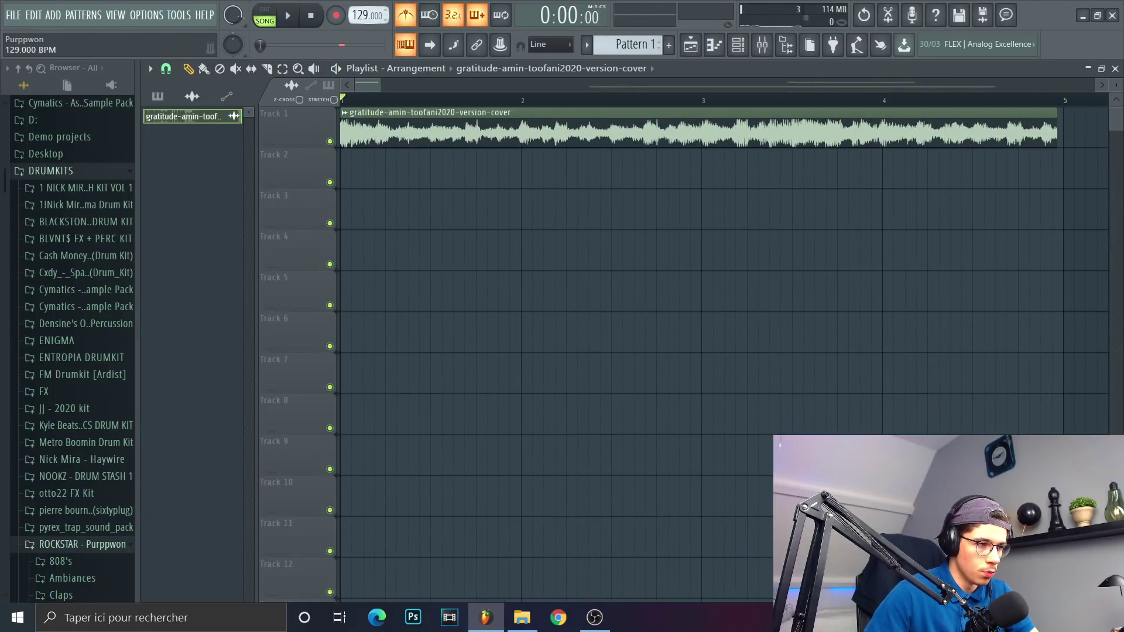
{"action": "key", "text": "space"}
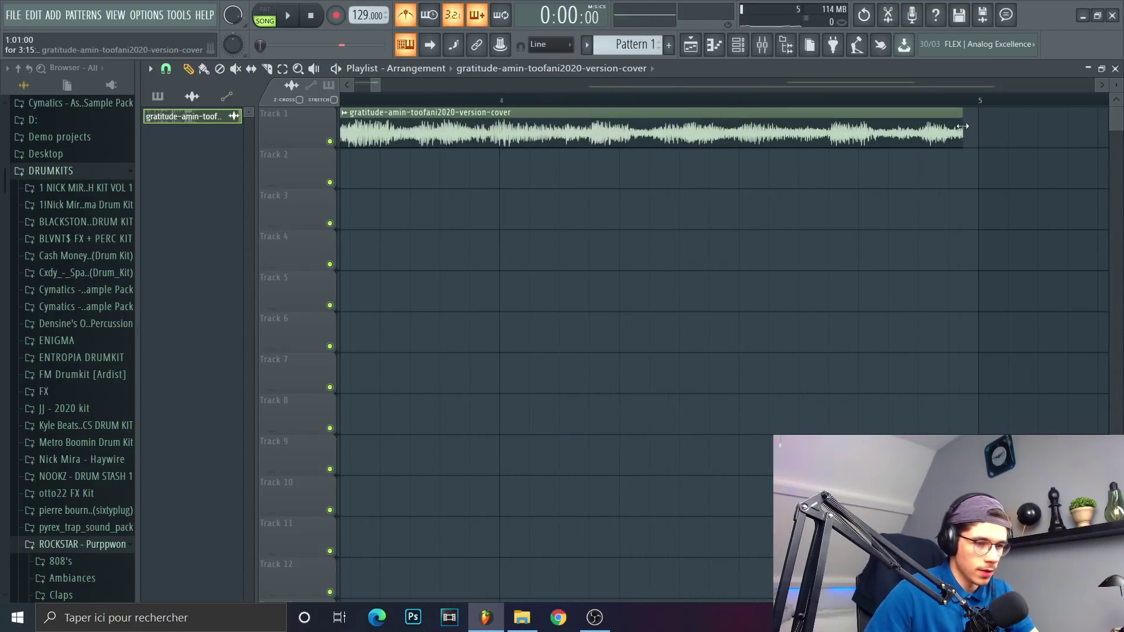
Make the guitar loop its own sample repeated up to bar 9 and route it to mixer track 1
{"action": "left_click", "coordinate": [345, 112]}
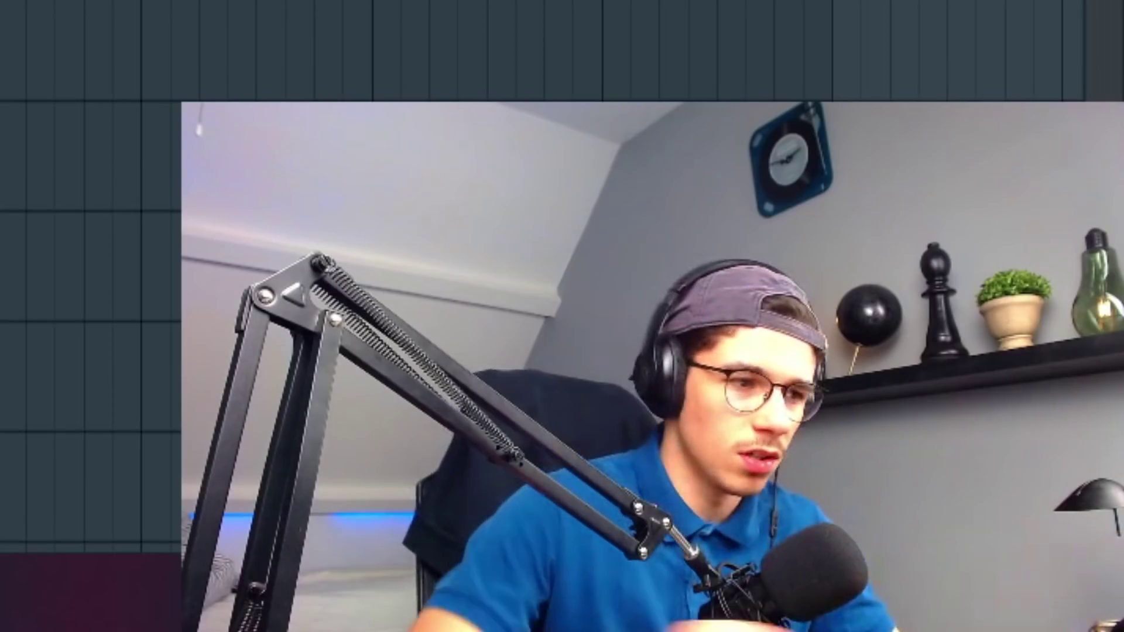
{"action": "left_click", "coordinate": [672, 185]}
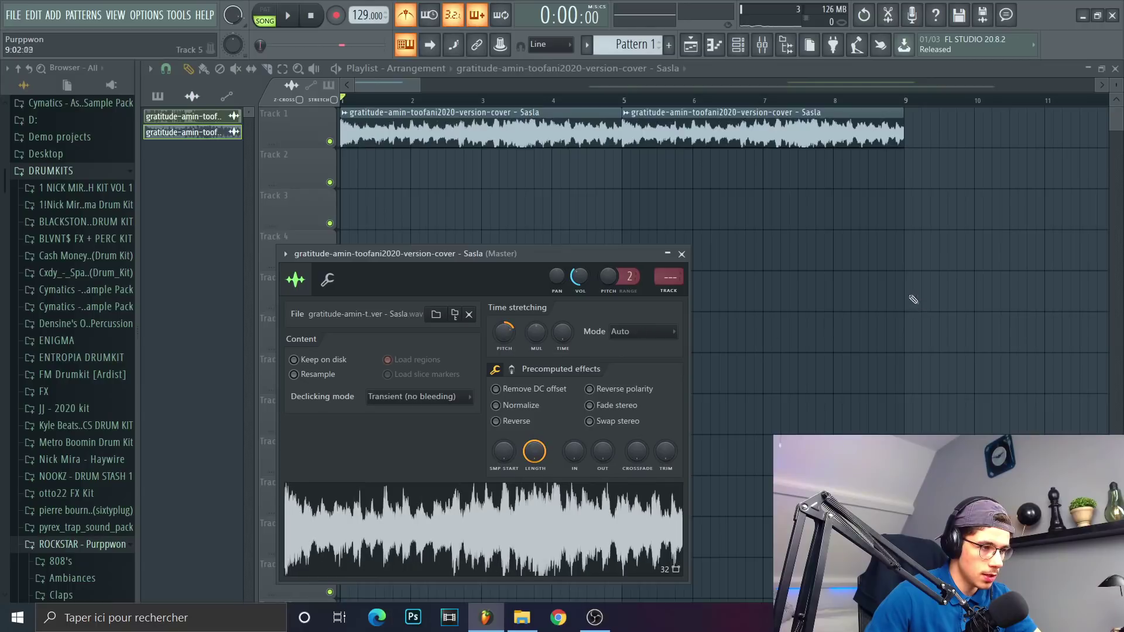
{"action": "scroll", "coordinate": [890, 291], "scroll_direction": "down", "scroll_amount": 5}
{"action": "left_click_drag", "start_coordinate": [890, 291], "coordinate": [842, 226]}
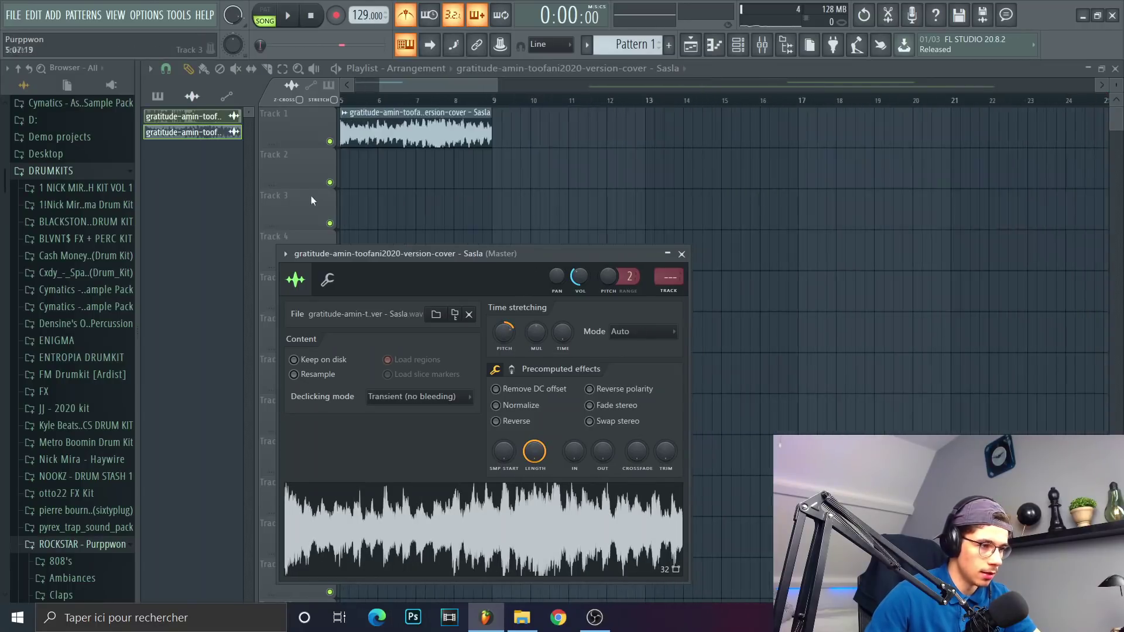
{"action": "key", "text": "ctrl+l"}
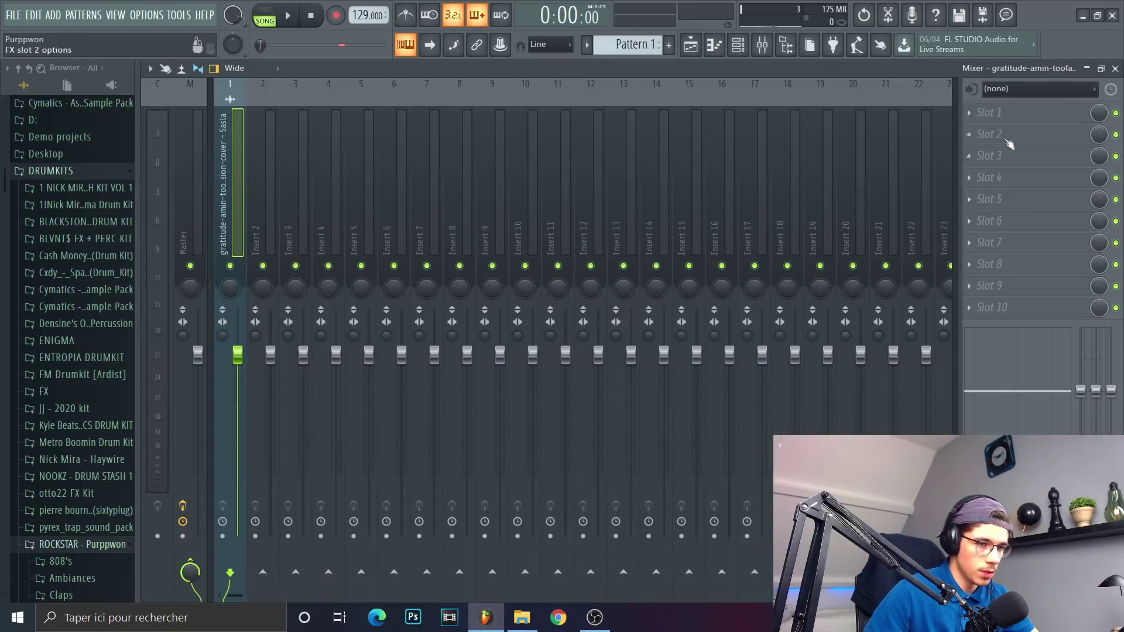
Load Gross Beat in slot 1 of the guitar's mixer track and try its Reverse, 1/2 Speed and Slow Tripplet time presets
{"action": "left_click", "coordinate": [979, 115]}
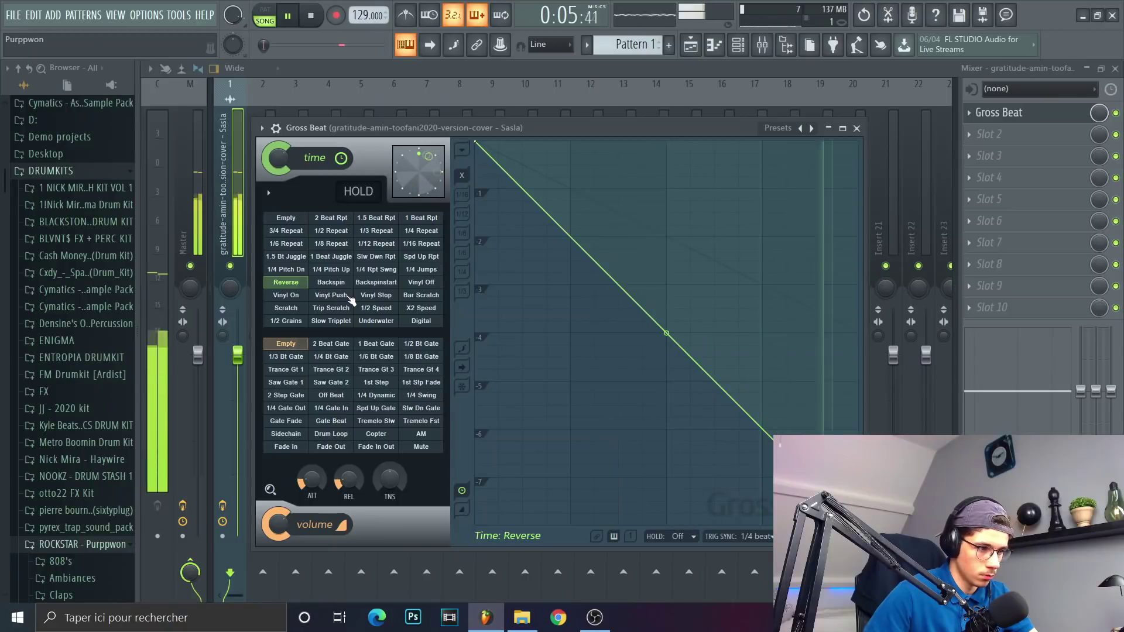
{"action": "key", "text": "space"}
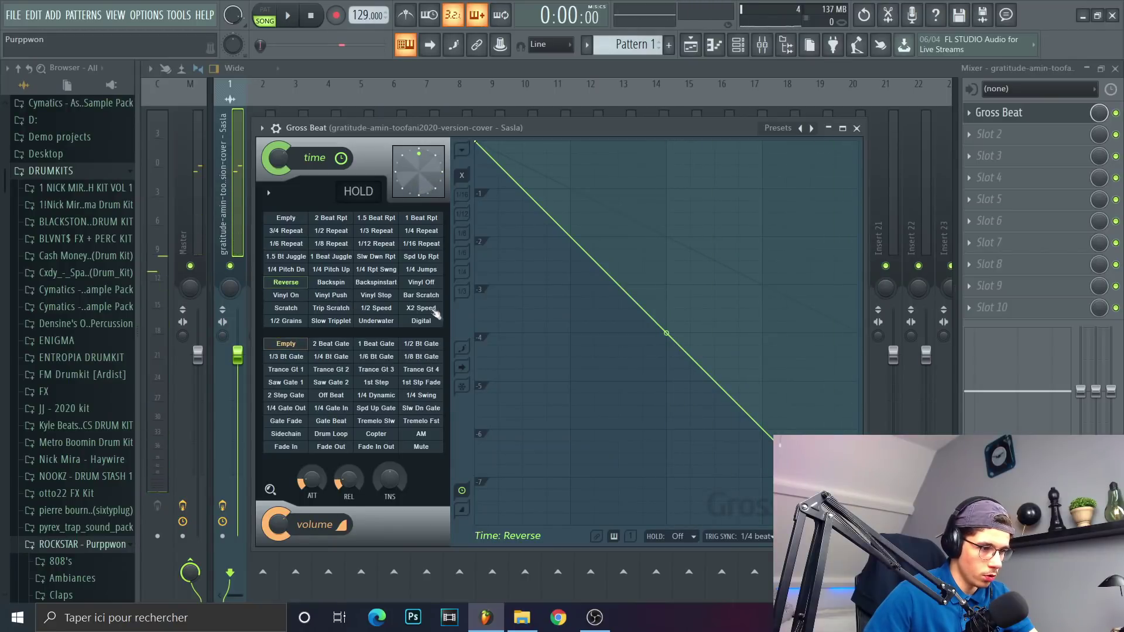
{"action": "left_click", "coordinate": [377, 309]}
{"action": "key", "text": "space"}
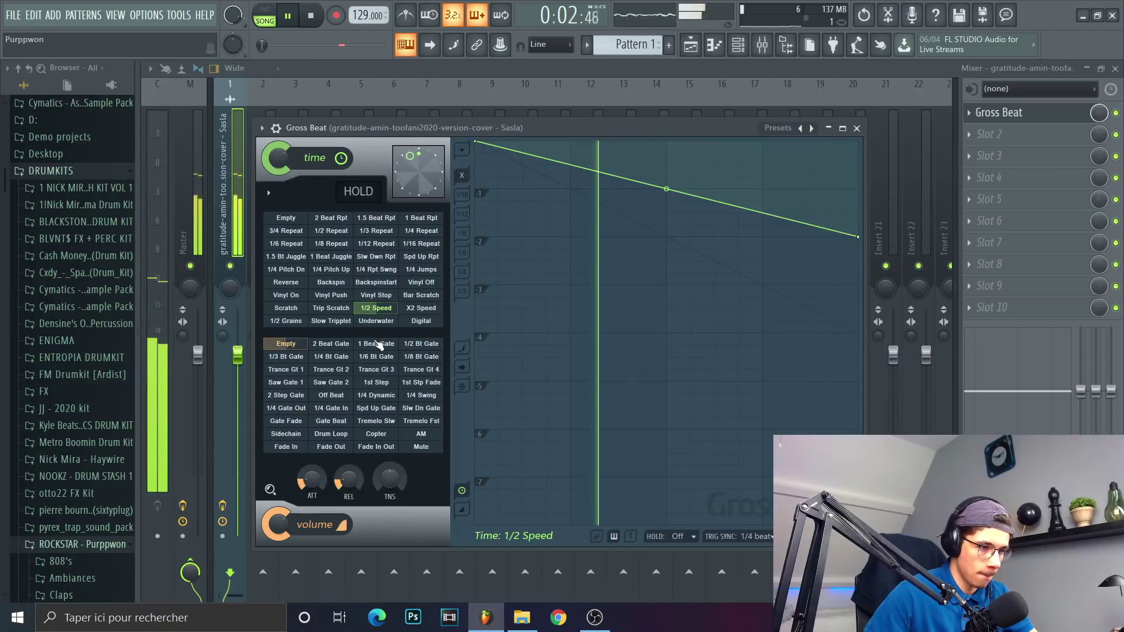
{"action": "key", "text": "space"}
{"action": "left_click", "coordinate": [337, 324]}
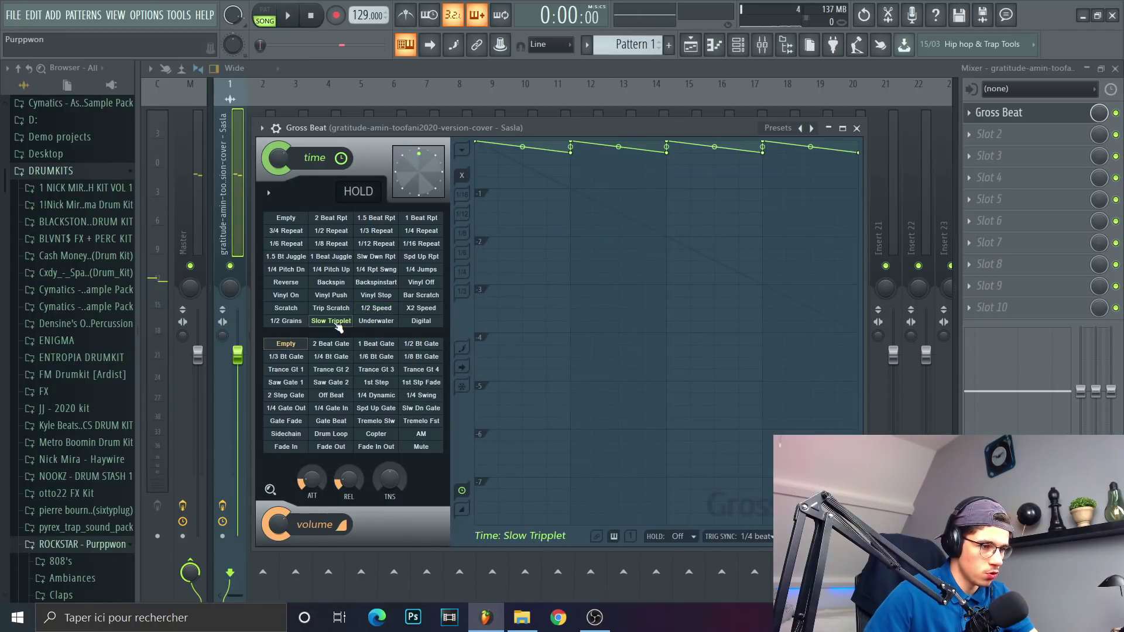
{"action": "key", "text": "space"}
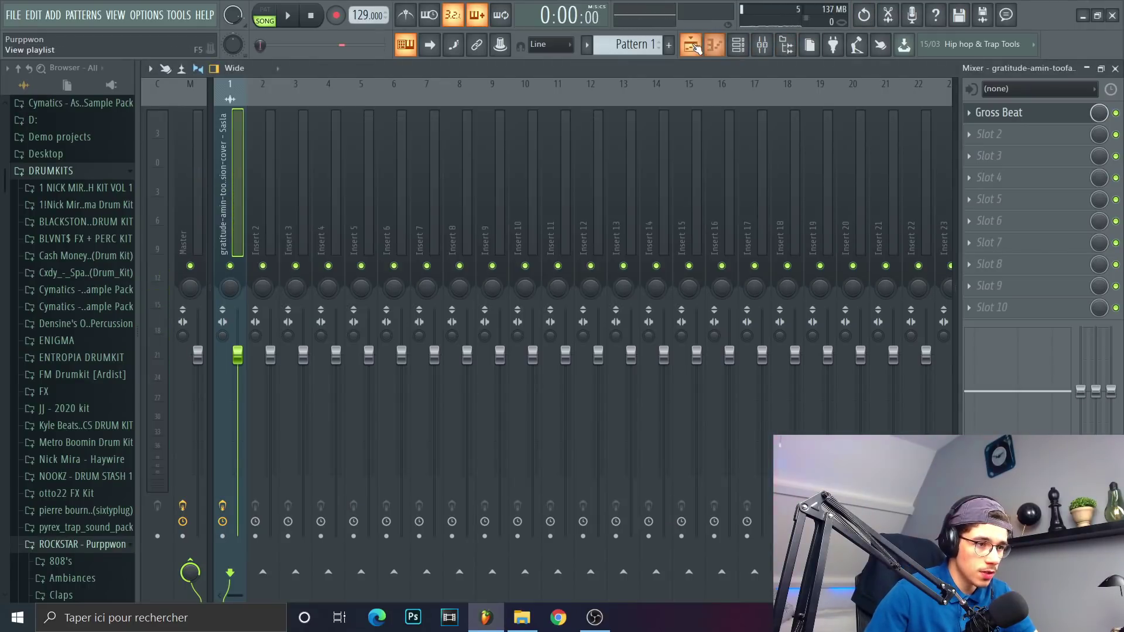
Return to the playlist to audition the guitar loop, and add a new pattern named DRUMS
{"action": "left_click", "coordinate": [693, 46]}
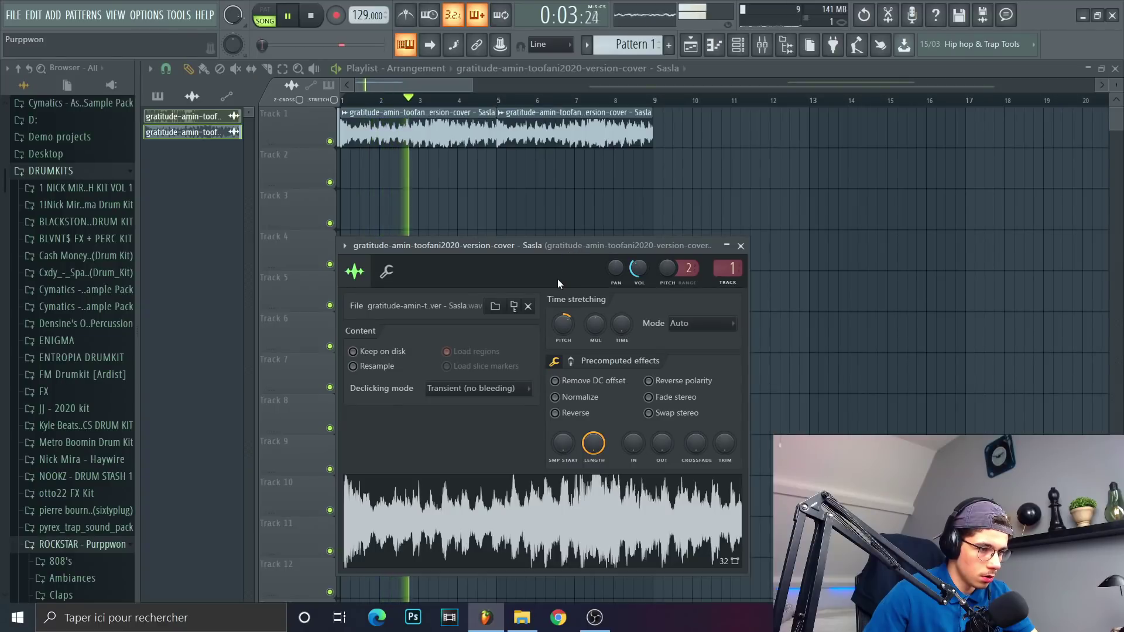
{"action": "key", "text": "space"}
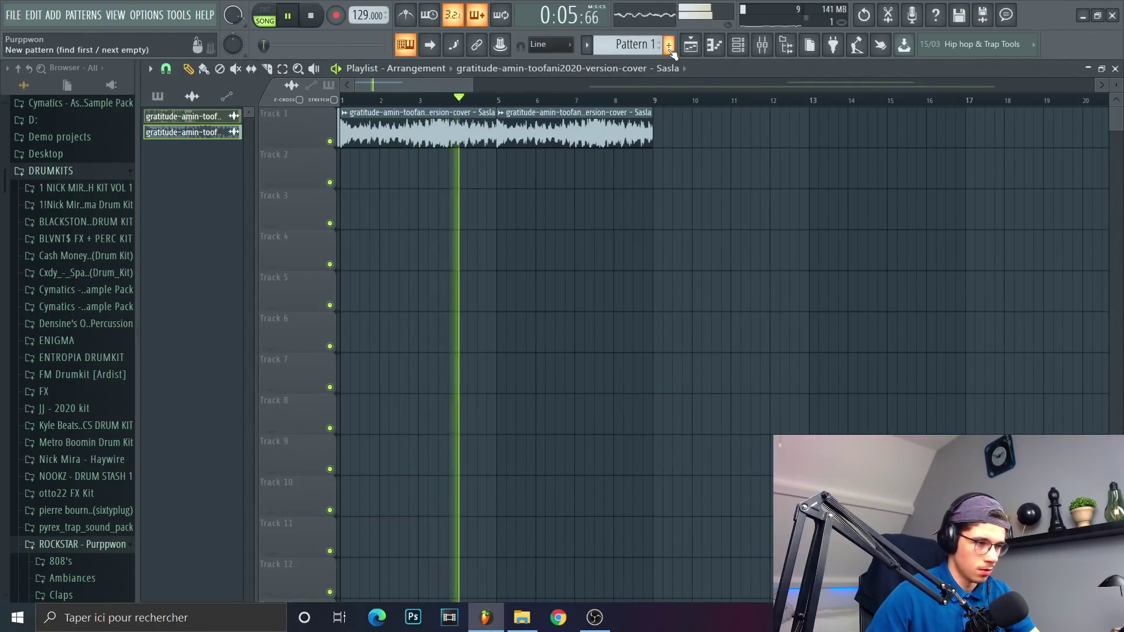
{"action": "key", "text": "space"}
{"action": "left_click", "coordinate": [671, 46]}
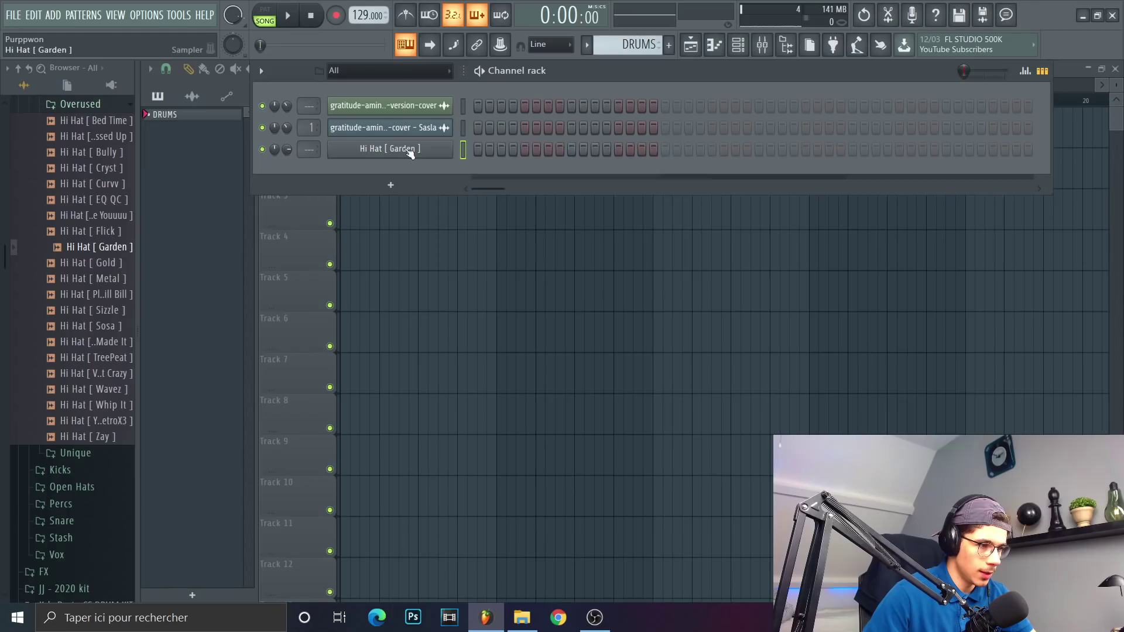
Try filling the Hi Hat [ Garden ] channel on every 2 steps and play it back
{"action": "right_click", "coordinate": [407, 150]}
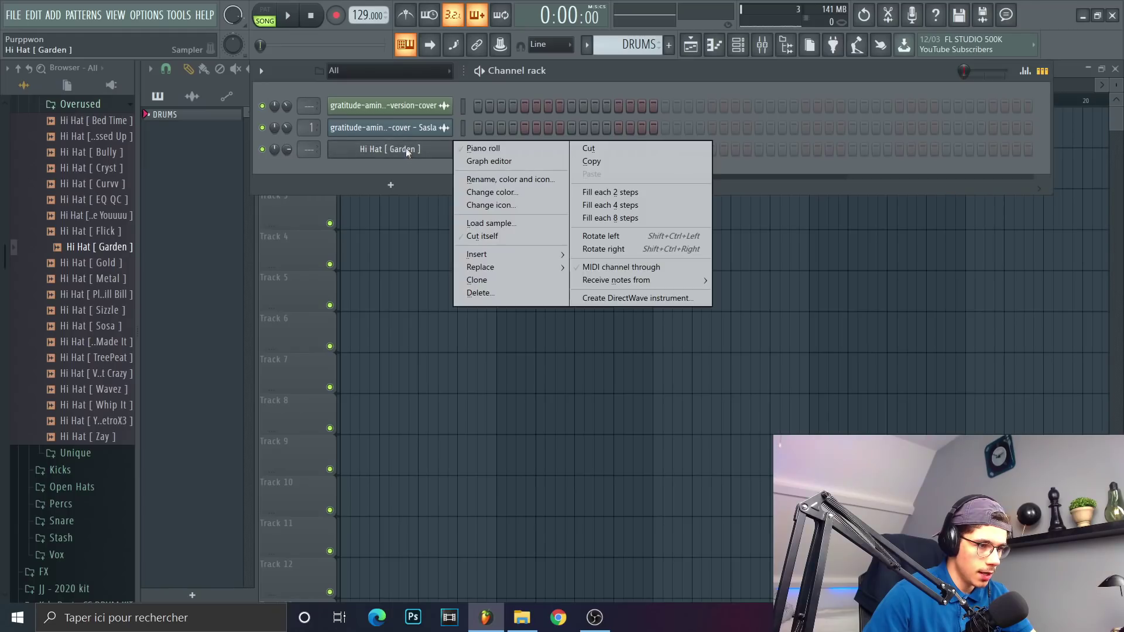
{"action": "left_click", "coordinate": [602, 193]}
{"action": "key", "text": "space"}
{"action": "key", "text": "space"}
Open the piano roll of Hi Hat [ Garden ] and fill bars 1 to 8 with short, evenly spaced C5 notes
{"action": "right_click", "coordinate": [420, 145]}
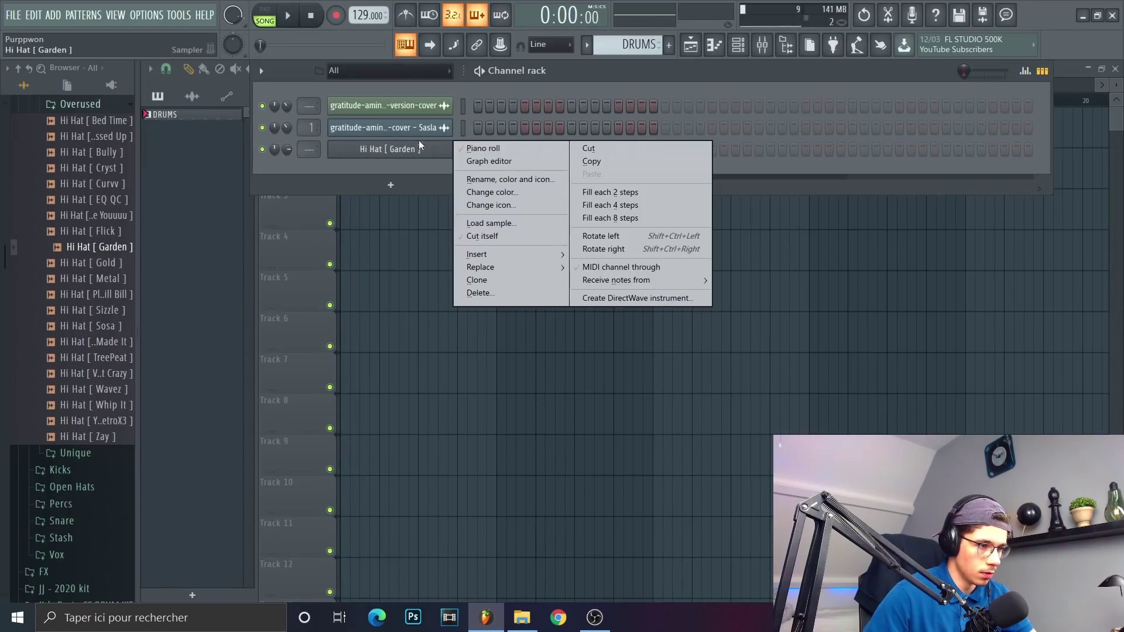
{"action": "left_click", "coordinate": [481, 151]}
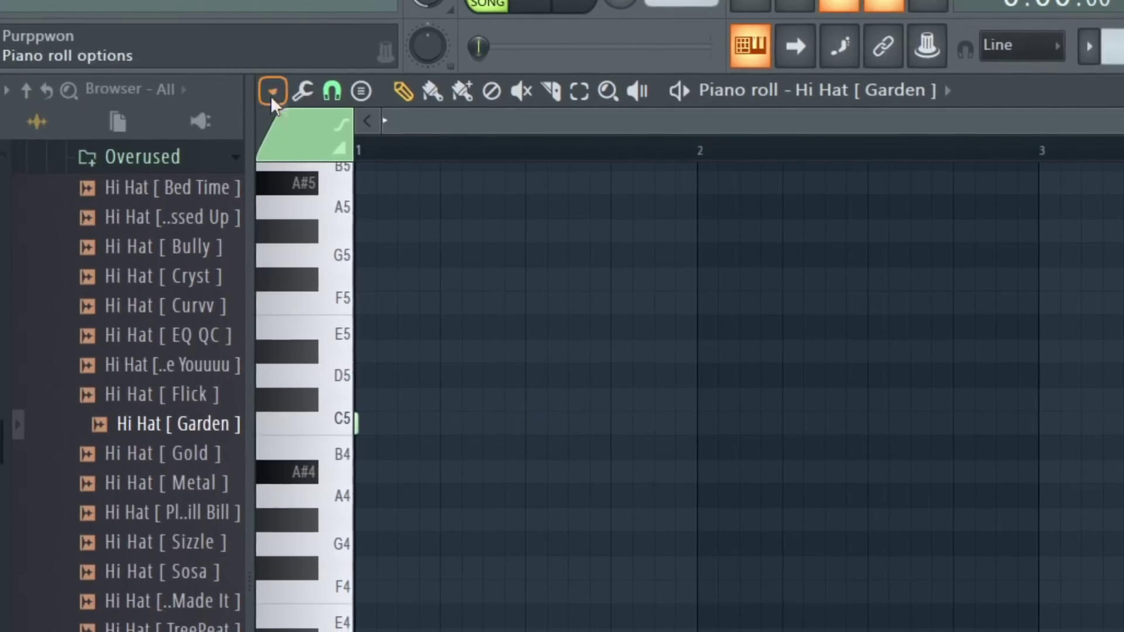
{"action": "left_click", "coordinate": [150, 68]}
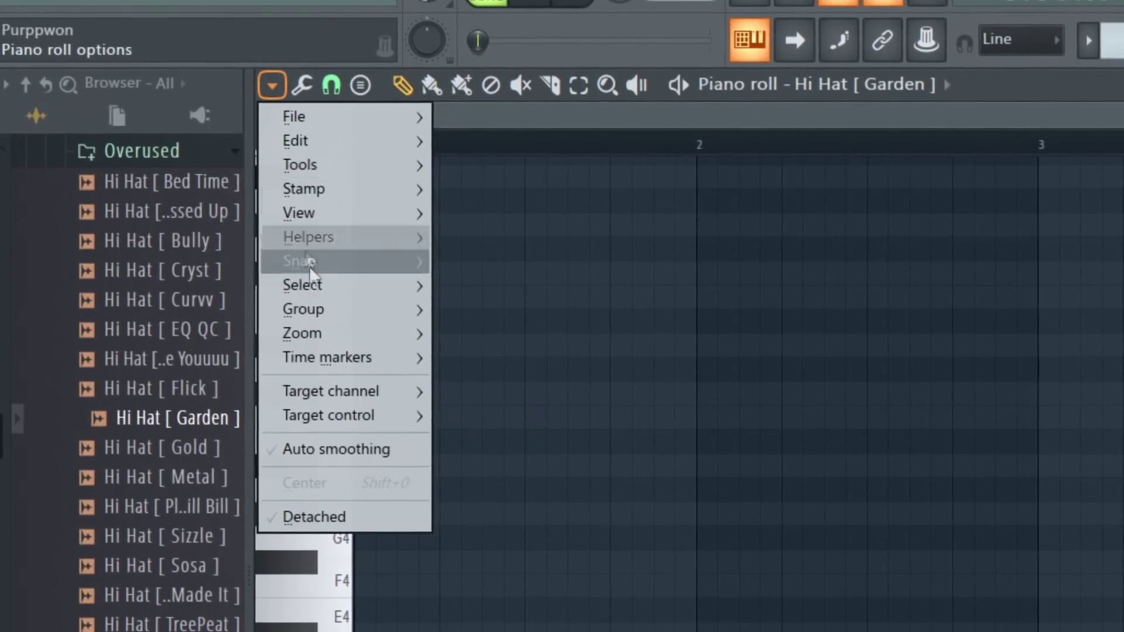
{"action": "mouse_move", "coordinate": [347, 258]}
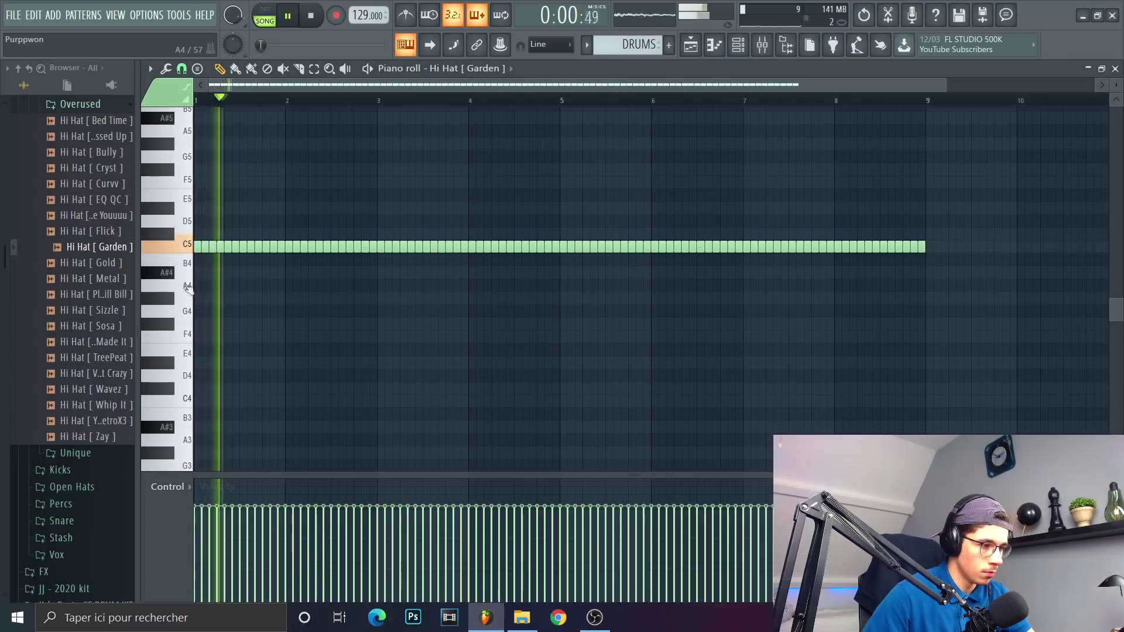
Remove individual C5 notes from the Hi Hat [ Garden ] roll in bars 1 to 3 to create gaps, checking the rhythm by playback
{"action": "scroll", "coordinate": [184, 286], "scroll_direction": "up", "scroll_amount": 4}
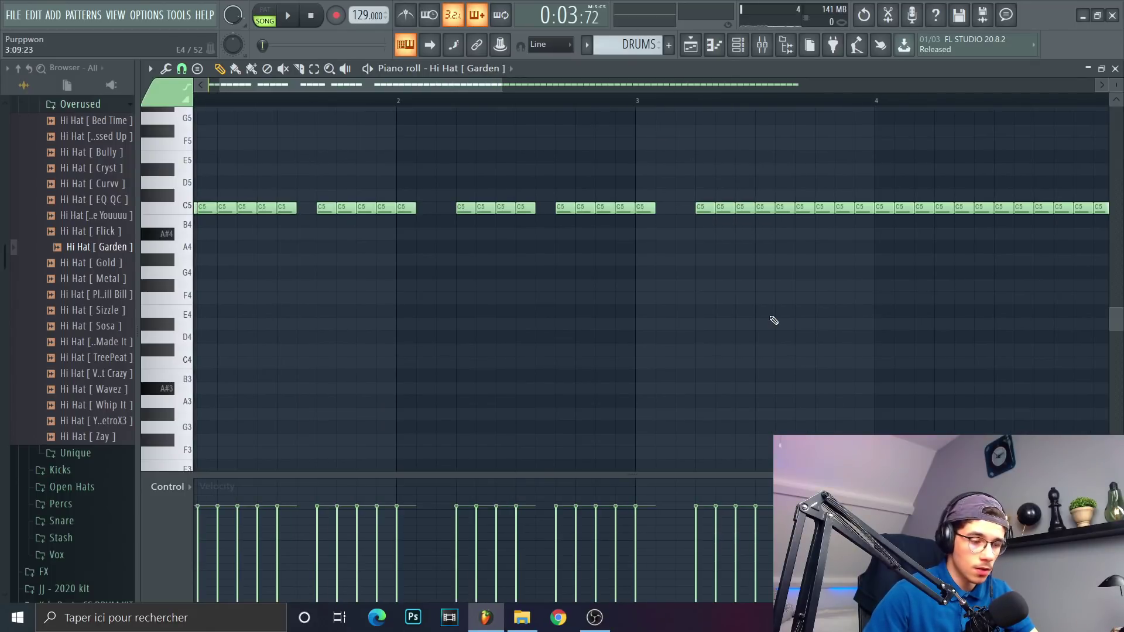
{"action": "key", "text": "space"}
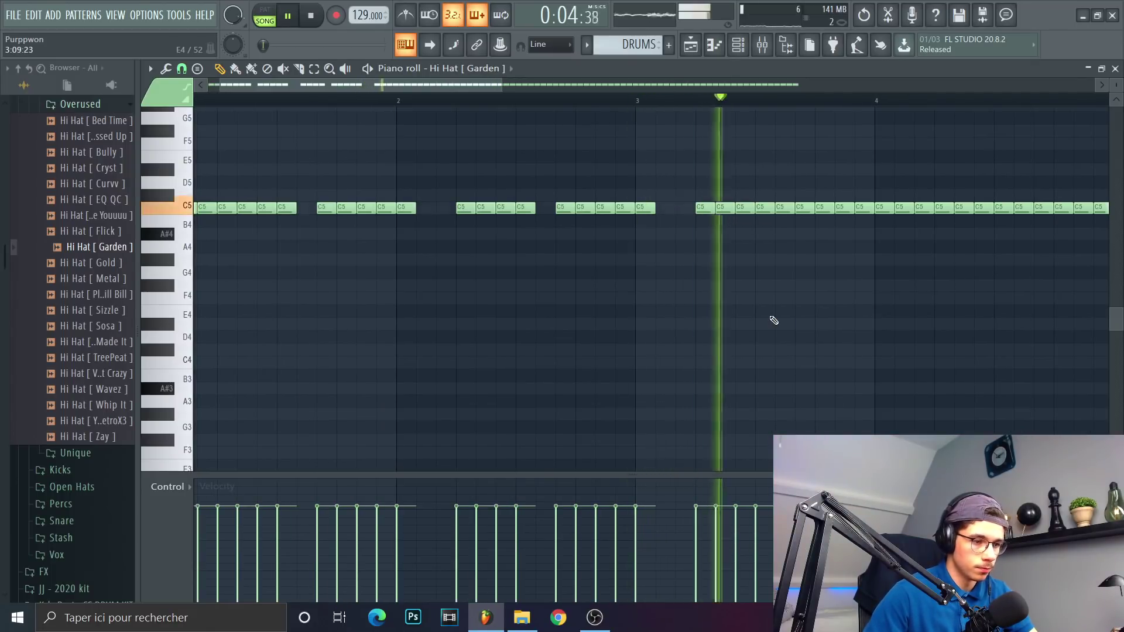
{"action": "key", "text": "space"}
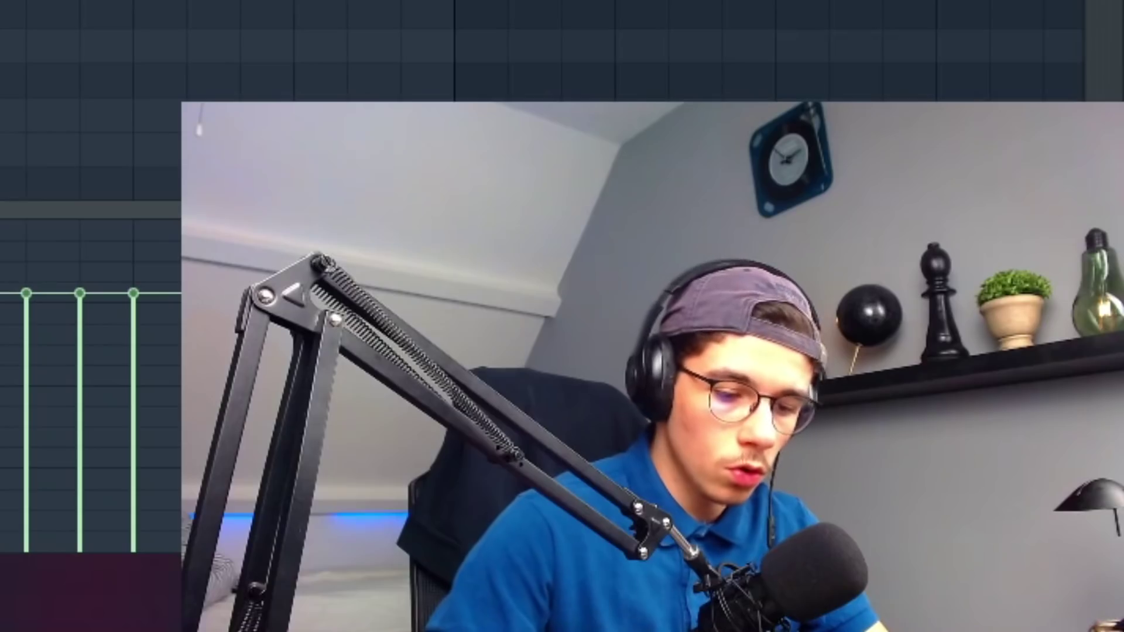
{"action": "scroll", "coordinate": [775, 316], "scroll_direction": "up", "scroll_amount": 4}
{"action": "right_click", "coordinate": [794, 207]}
{"action": "key", "text": "space"}
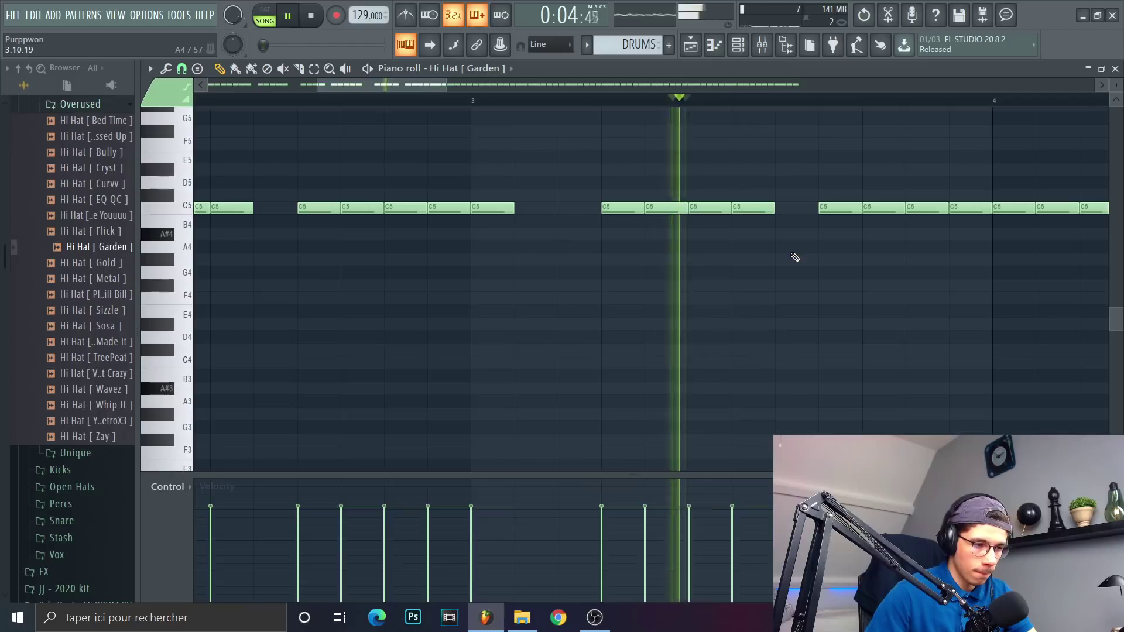
Thin out the remaining hi-hat notes up to bar 8 with similar gaps, playing back to check the groove
{"action": "key", "text": "space"}
{"action": "key", "text": "space"}
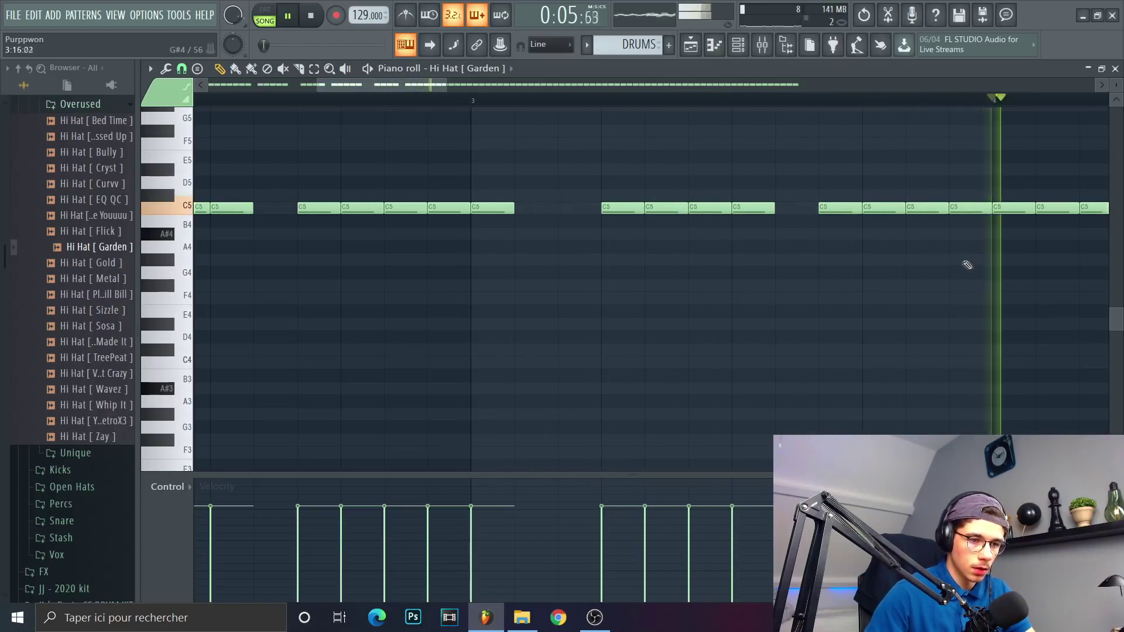
{"action": "scroll", "coordinate": [1040, 256], "scroll_direction": "down", "scroll_amount": 2}
{"action": "key", "text": "space"}
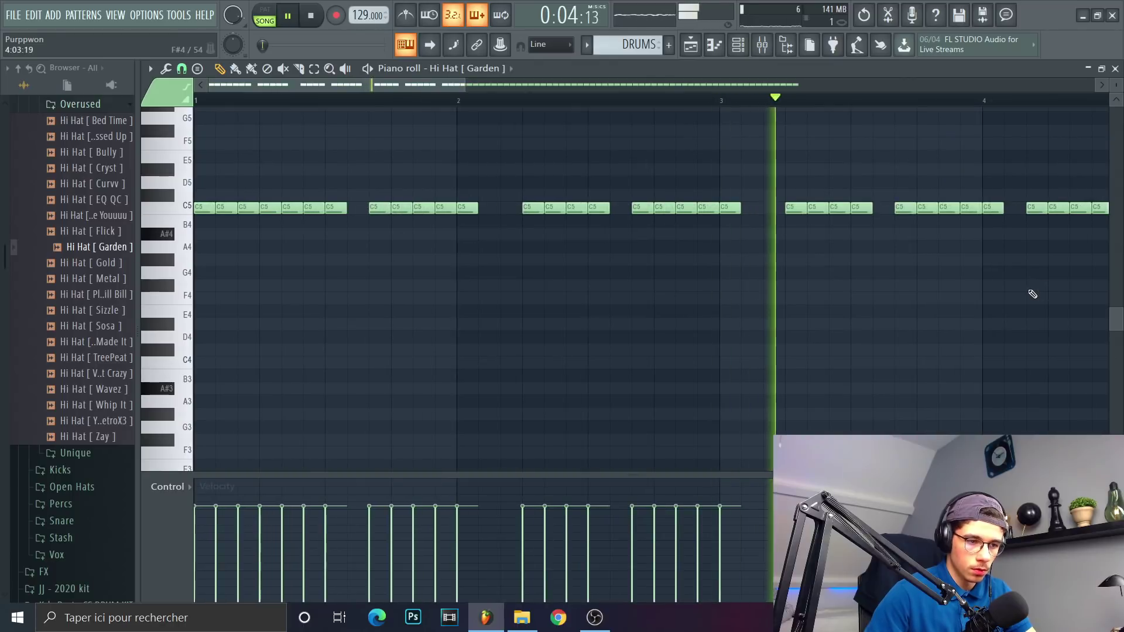
{"action": "scroll", "coordinate": [1025, 289], "scroll_direction": "down", "scroll_amount": 2}
{"action": "key", "text": "space"}
Randomize the pan and velocity levels of the hi-hat notes with Bipolar on, and deselect the notes
{"action": "key", "text": "space"}
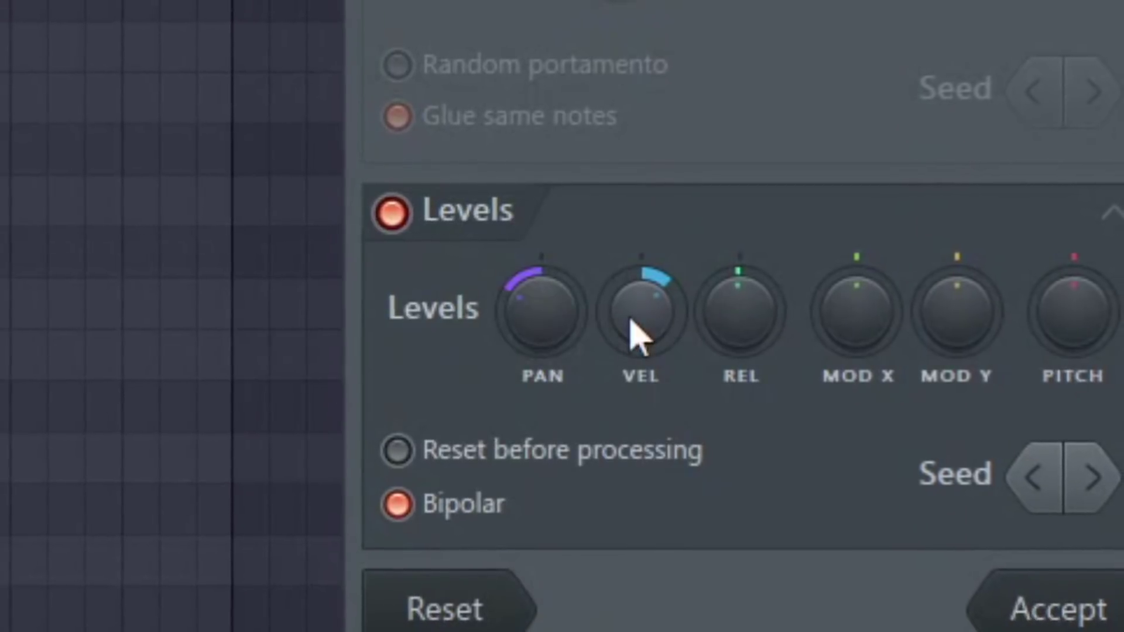
{"action": "left_click_drag", "start_coordinate": [628, 354], "coordinate": [621, 362]}
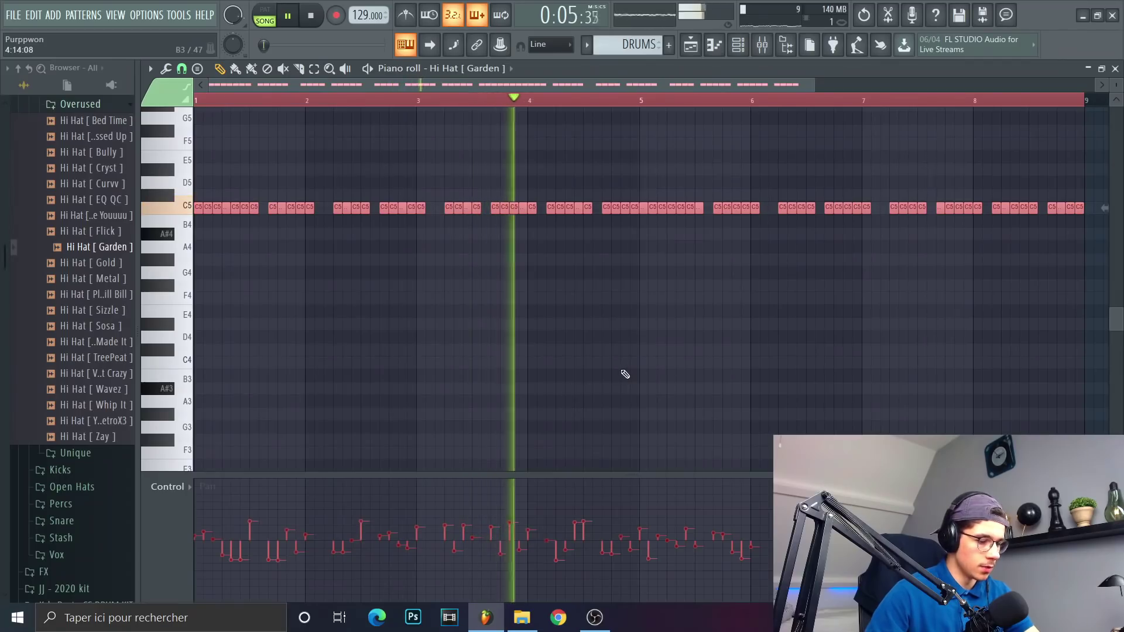
{"action": "key", "text": "ctrl+d"}
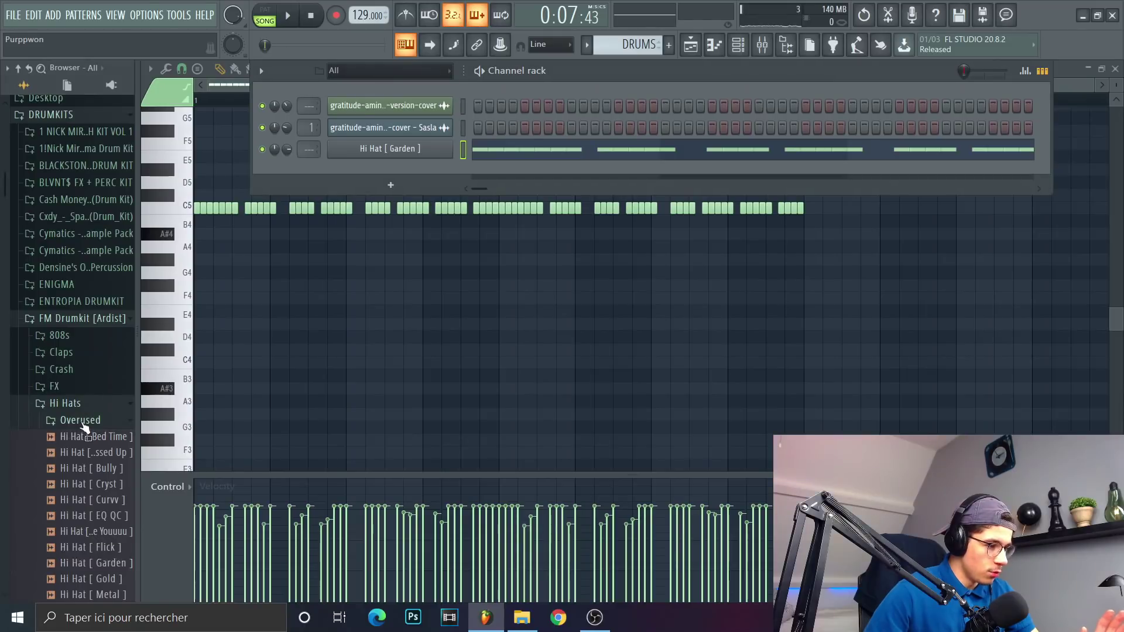
Layer the short rim shots Perc [ Way ] and Perc [ Gucci On ErrThang ], both hitting every eighth step from step 5
{"action": "left_click", "coordinate": [81, 421]}
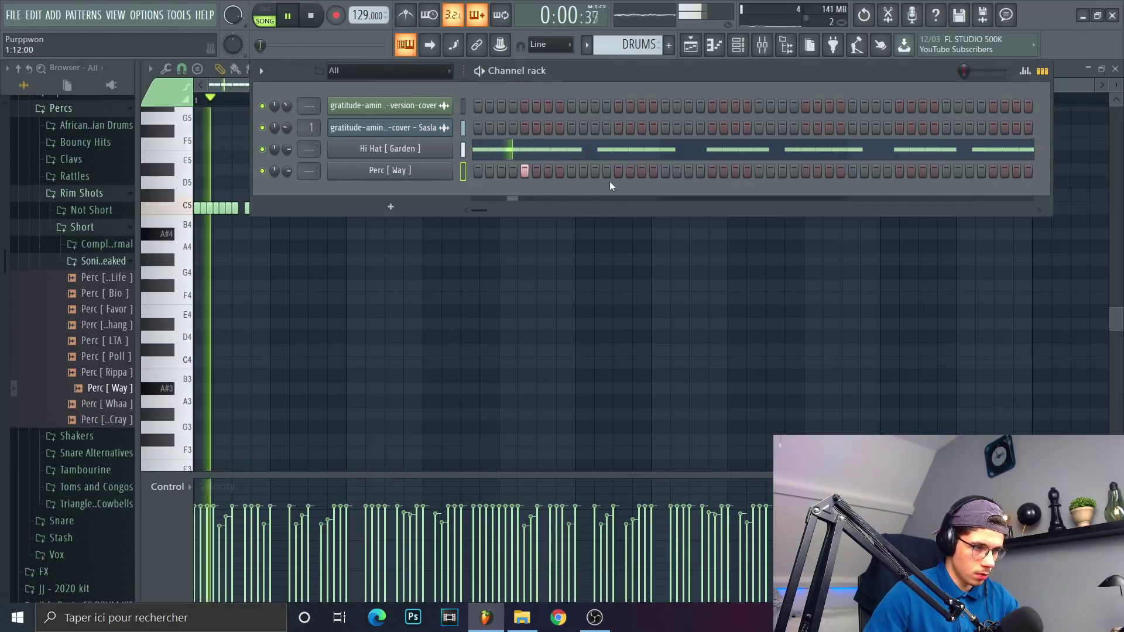
{"action": "left_click", "coordinate": [619, 170]}
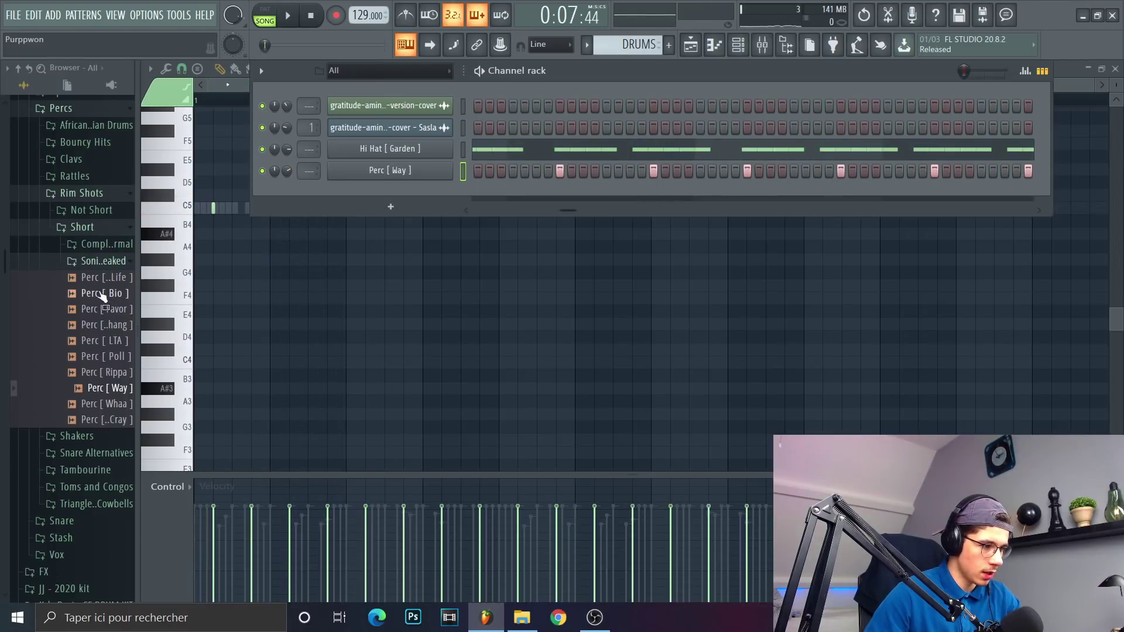
{"action": "left_click_drag", "start_coordinate": [407, 184], "coordinate": [406, 181]}
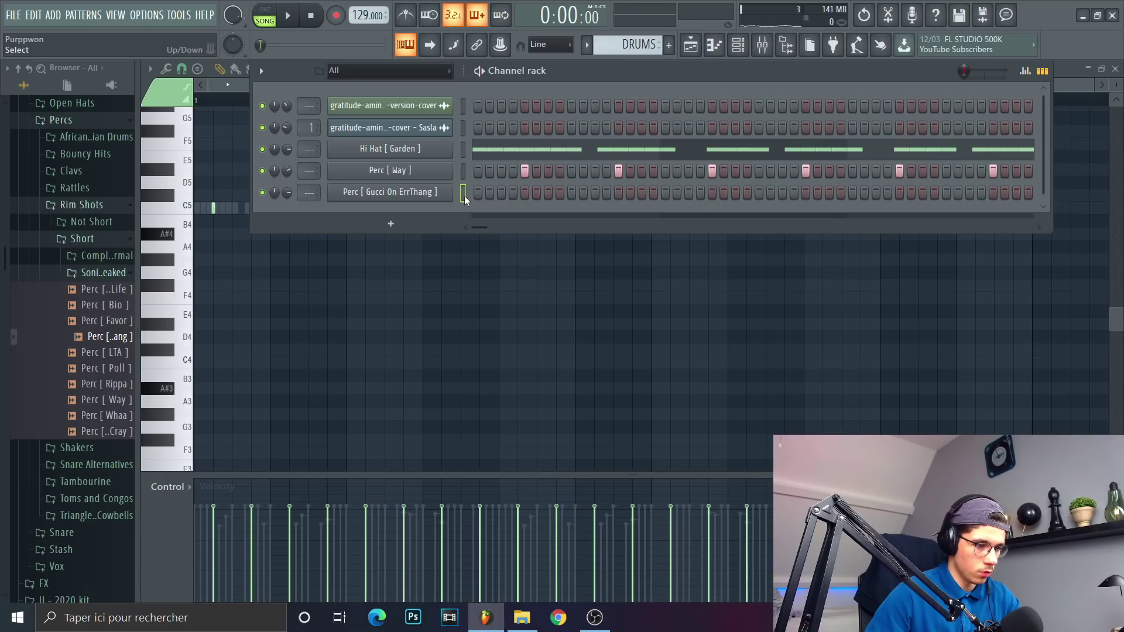
{"action": "key", "text": "ctrl+v"}
{"action": "key", "text": "space"}
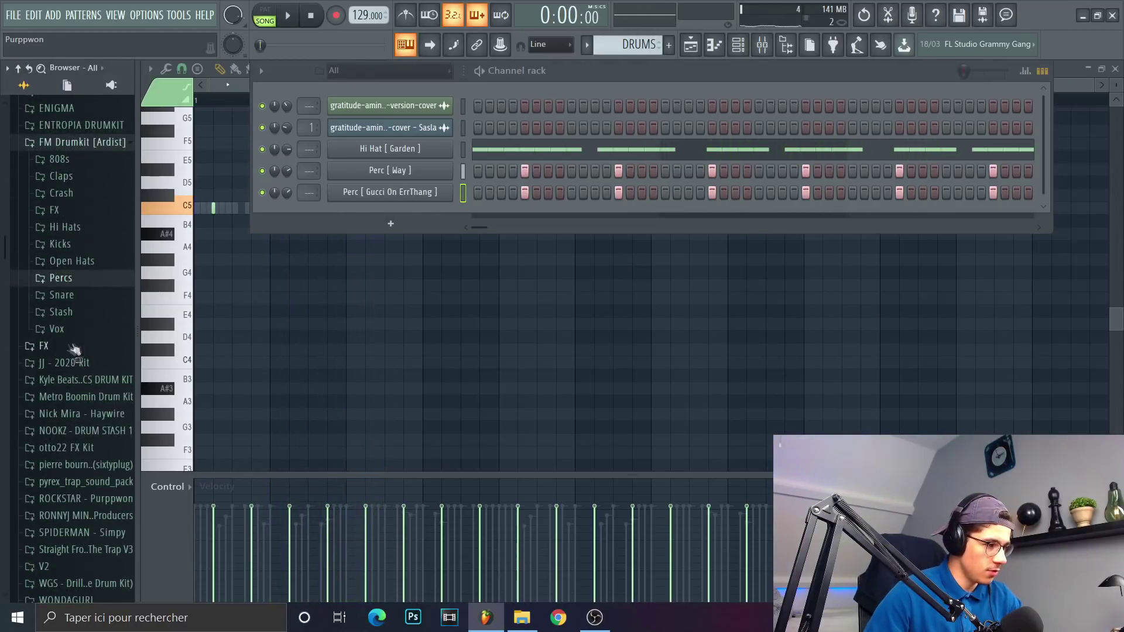
Add Spain [Perc] from the Percs folder of the ROCKSTAR kit as a new channel and place one hit on step 17
{"action": "scroll", "coordinate": [76, 347], "scroll_direction": "up", "scroll_amount": 3}
{"action": "left_click", "coordinate": [89, 303]}
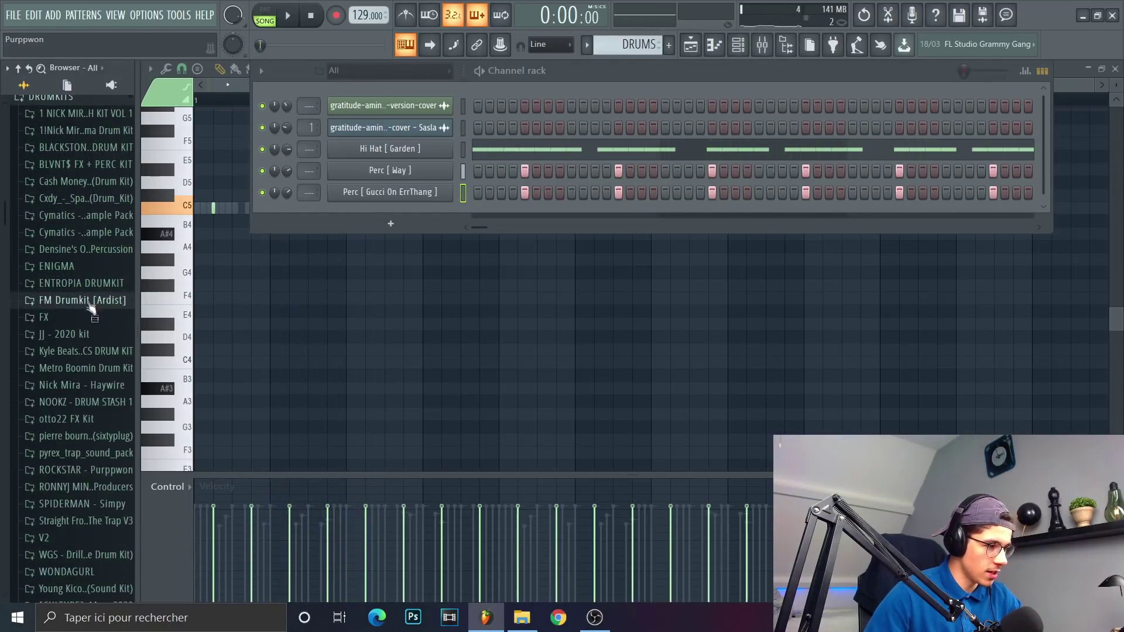
{"action": "scroll", "coordinate": [93, 305], "scroll_direction": "down", "scroll_amount": 9}
{"action": "scroll", "coordinate": [100, 301], "scroll_direction": "up", "scroll_amount": 6}
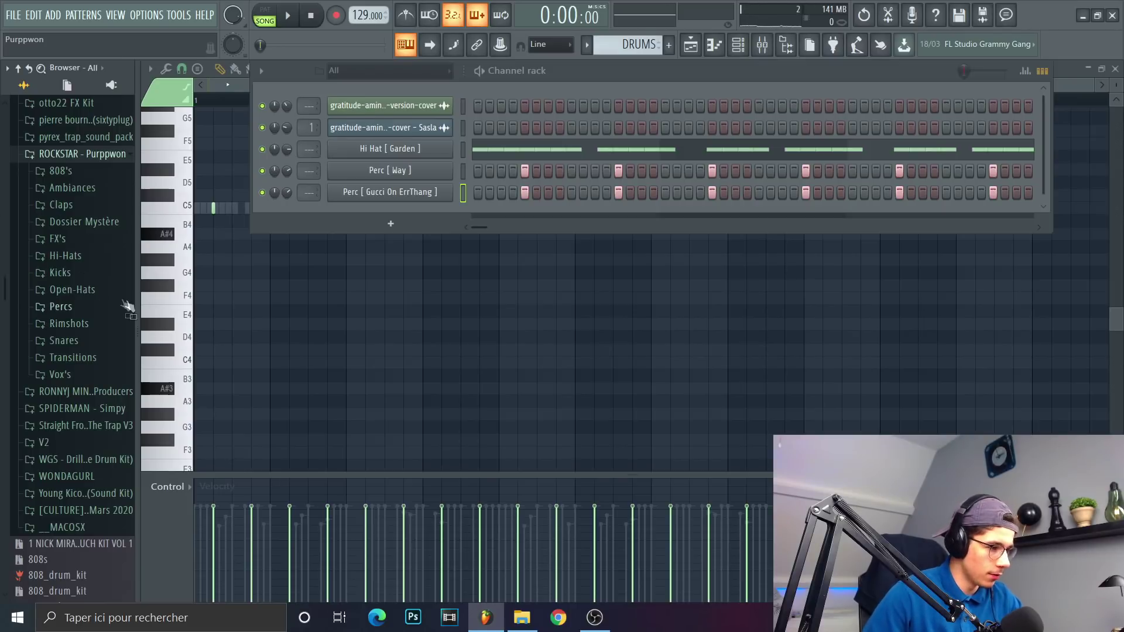
{"action": "left_click", "coordinate": [73, 307]}
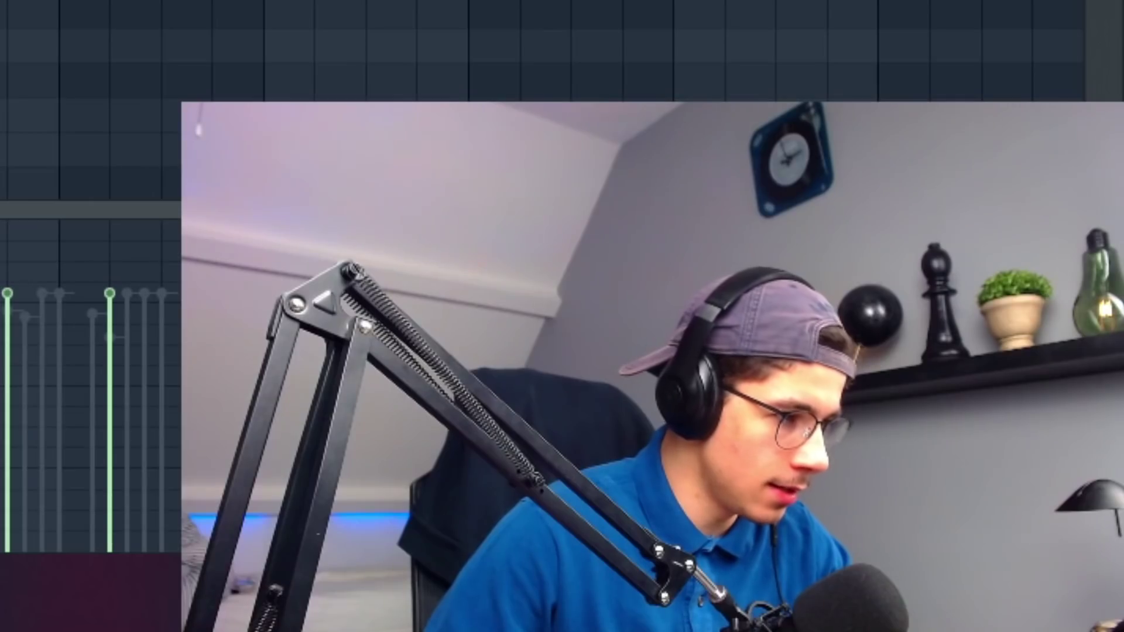
{"action": "left_click", "coordinate": [75, 497]}
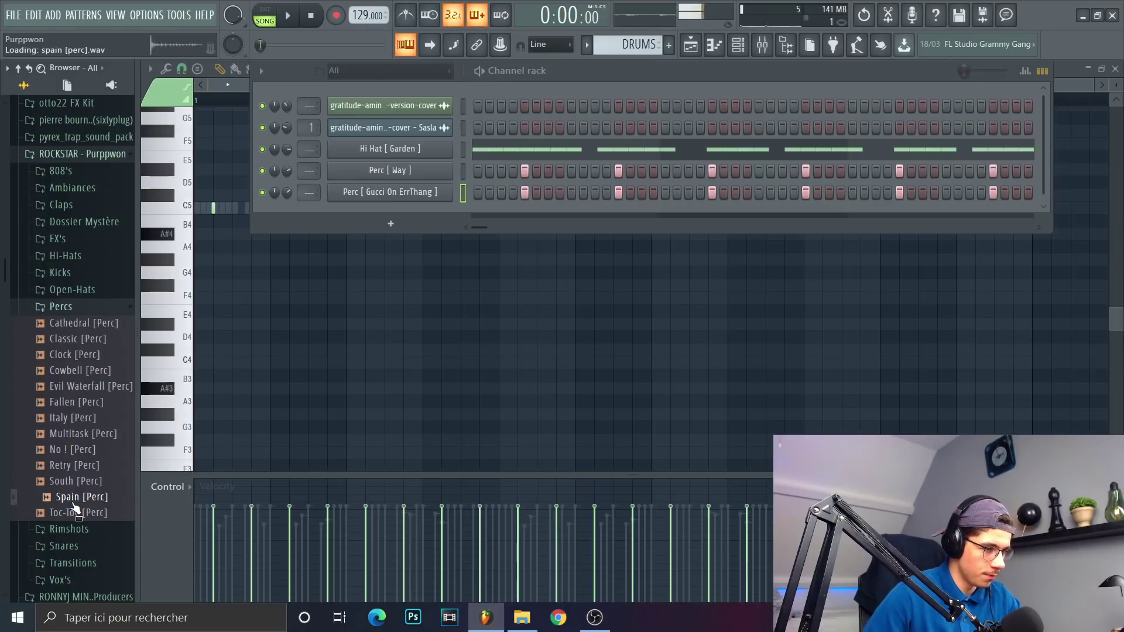
{"action": "left_click_drag", "start_coordinate": [71, 492], "coordinate": [670, 199]}
{"action": "key", "text": "space"}
{"action": "left_click", "coordinate": [665, 196]}
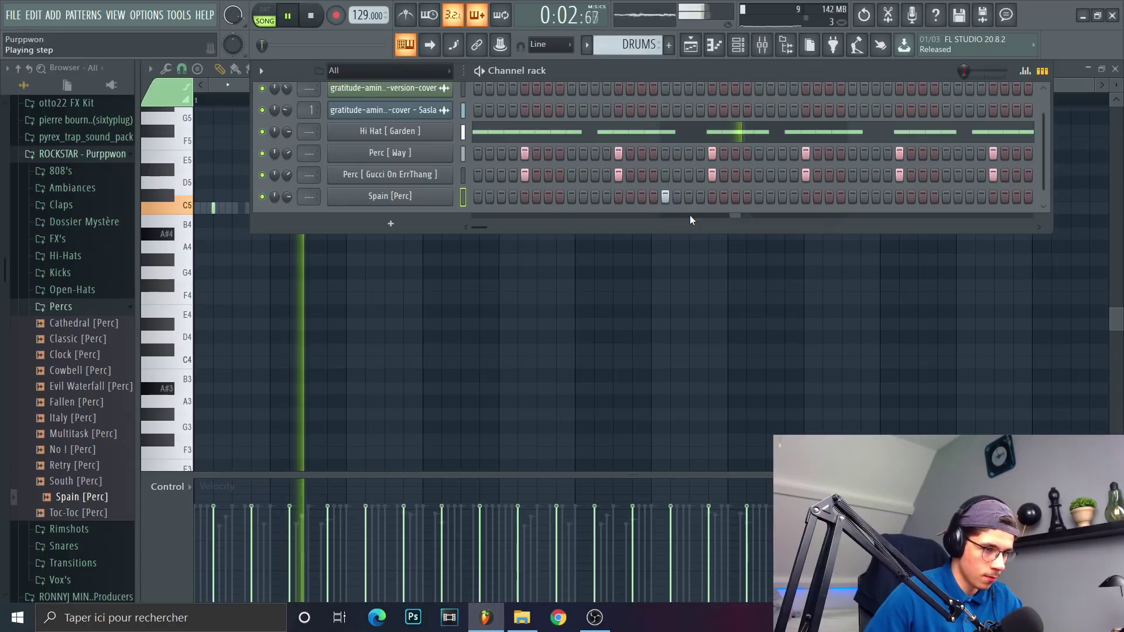
Add Italy [Perc] as a channel and place a single C5 note midway through bar 4
{"action": "key", "text": "space"}
{"action": "left_click_drag", "start_coordinate": [75, 418], "coordinate": [444, 198]}
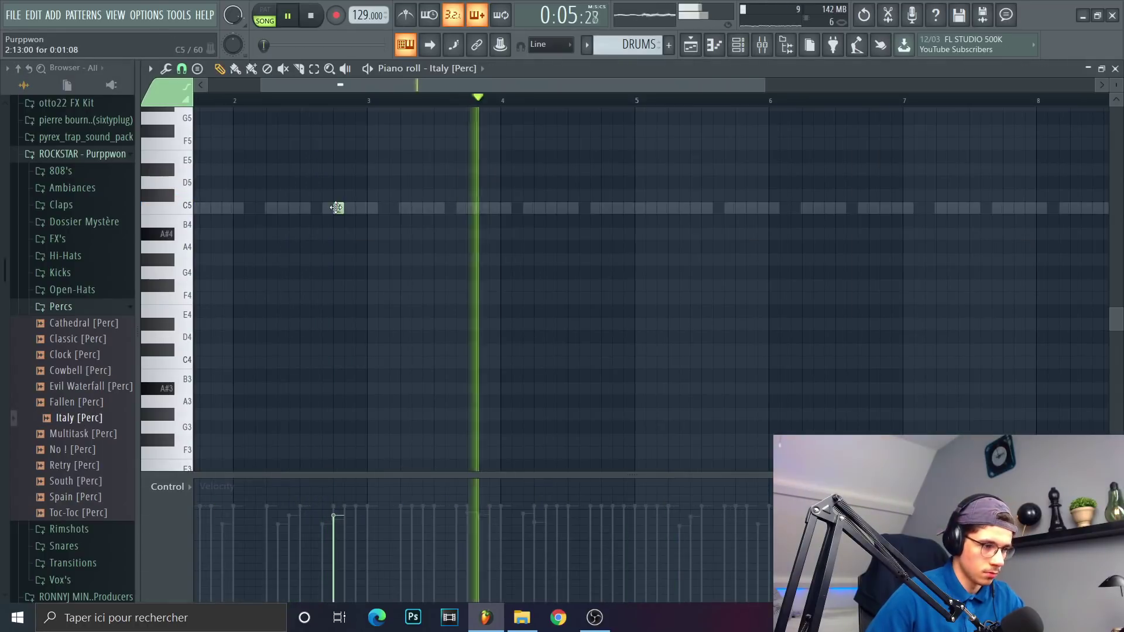
{"action": "left_click_drag", "start_coordinate": [334, 205], "coordinate": [572, 208]}
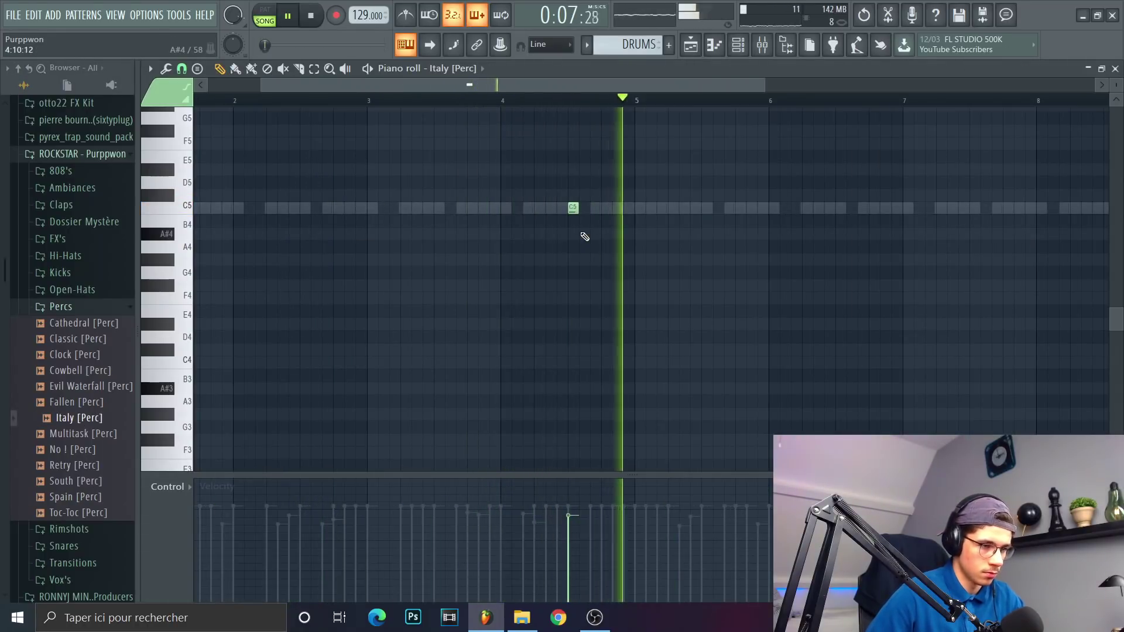
Add South [Perc] as a channel with three spaced C5 notes leading into bar 3, repeated leading into bar 8
{"action": "left_click_drag", "start_coordinate": [79, 481], "coordinate": [289, 281]}
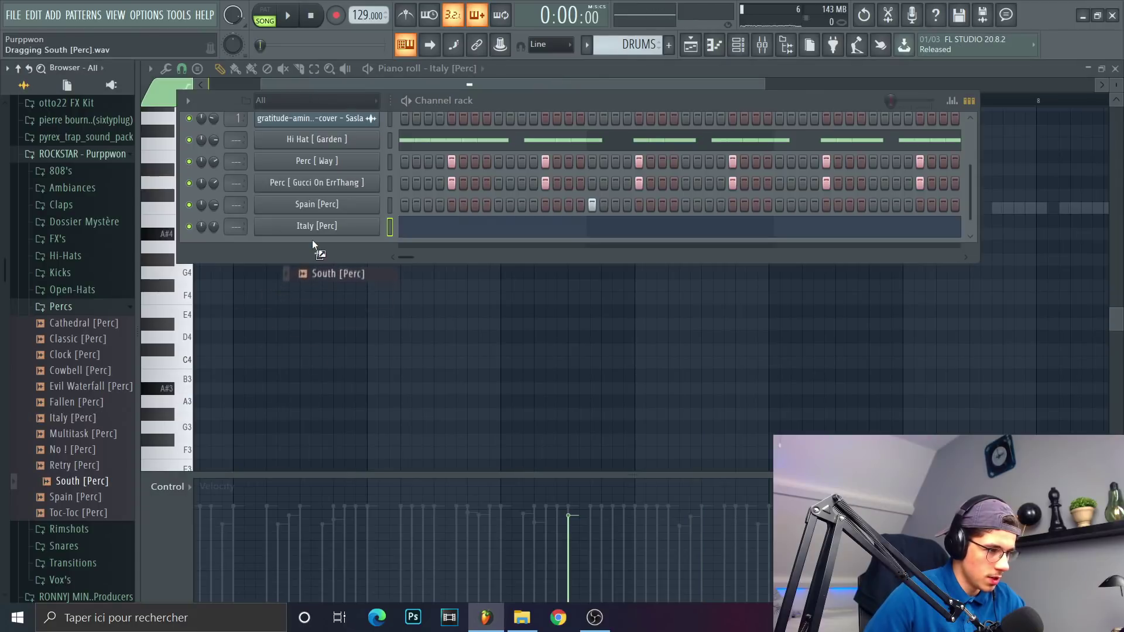
{"action": "left_click_drag", "start_coordinate": [313, 241], "coordinate": [313, 239]}
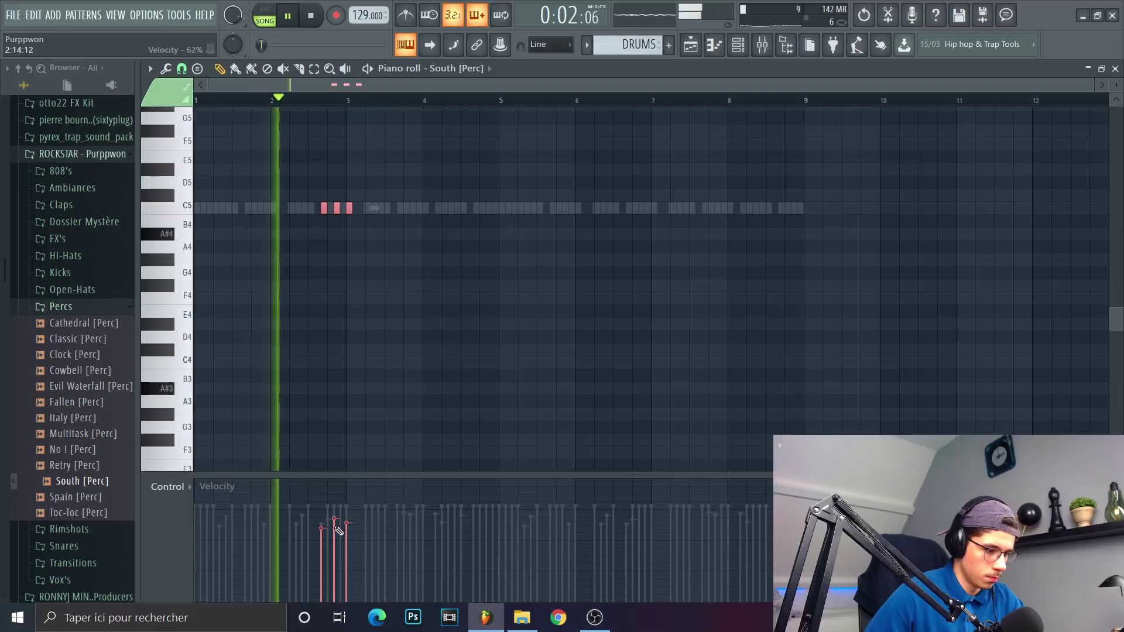
{"action": "left_click", "coordinate": [401, 366], "text": "ctrl"}
{"action": "scroll", "coordinate": [408, 303], "scroll_direction": "up", "scroll_amount": 3}
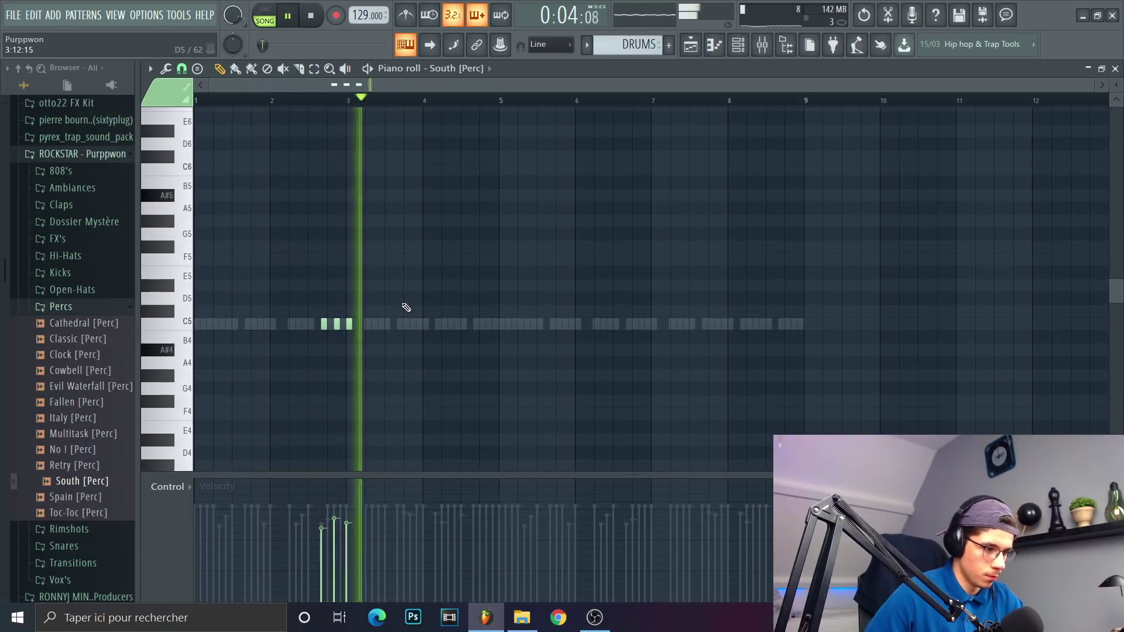
{"action": "scroll", "coordinate": [354, 315], "scroll_direction": "down", "scroll_amount": 1}
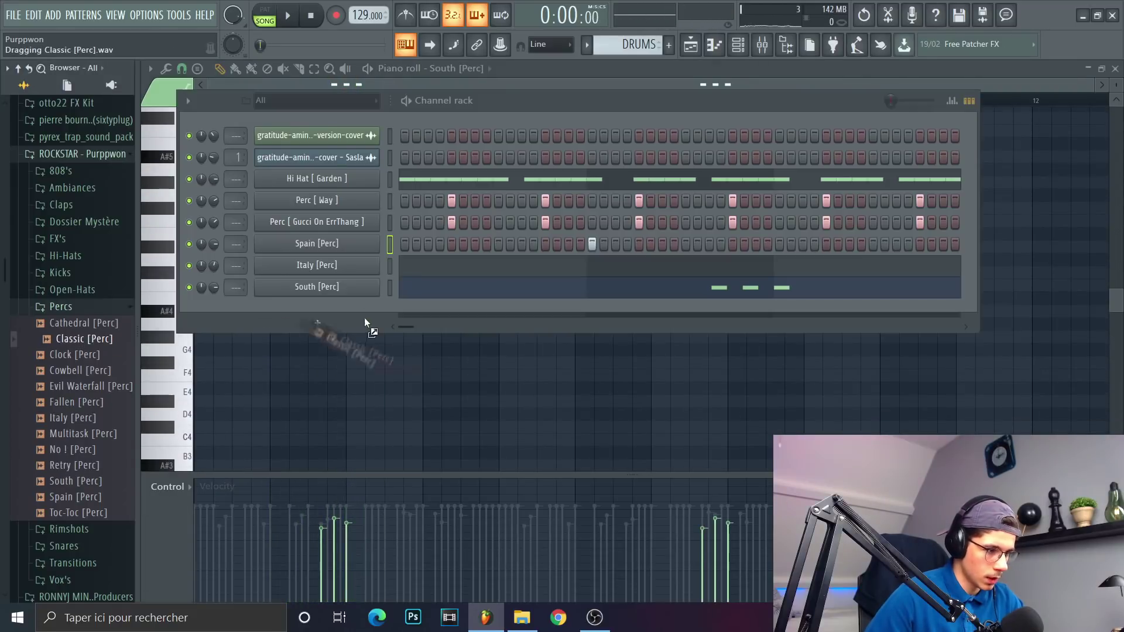
Add Classic [Perc] with short hits in bar 1, and Perc [ Gripe ] with a single C5 note midway through bar 2
{"action": "mouse_move", "coordinate": [364, 317]}
{"action": "left_mouse_down"}
{"action": "mouse_move", "coordinate": [339, 298]}
{"action": "mouse_move", "coordinate": [377, 311]}
{"action": "left_mouse_up"}
{"action": "right_click", "coordinate": [328, 315]}
{"action": "key", "text": "ctrl+a"}
{"action": "right_click", "coordinate": [352, 300]}
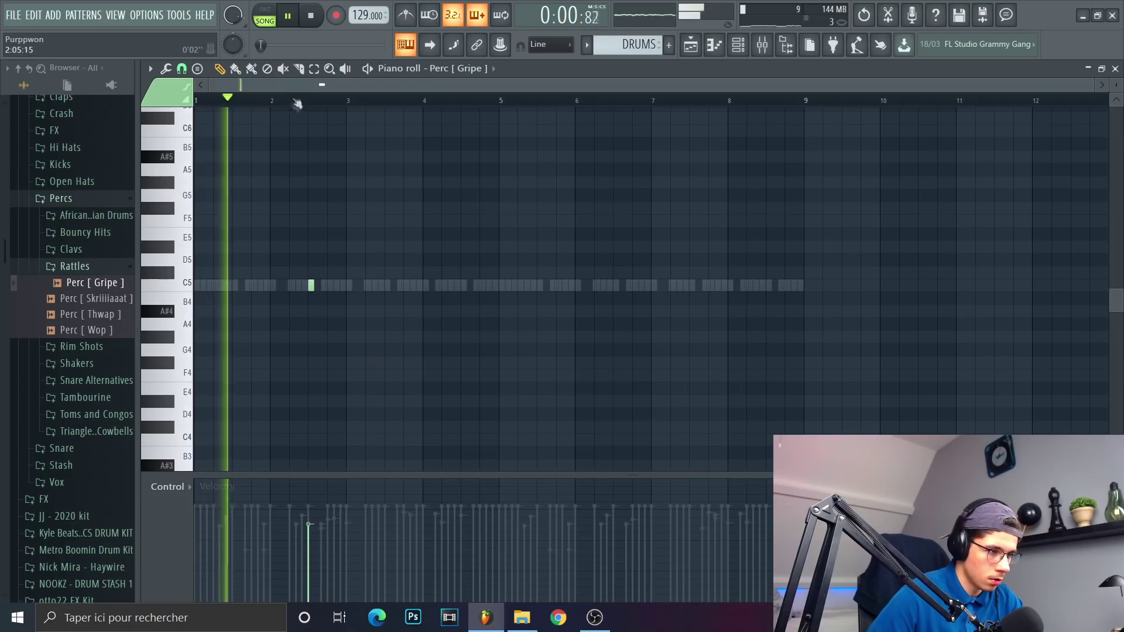
{"action": "scroll", "coordinate": [269, 277], "scroll_direction": "up", "scroll_amount": 5}
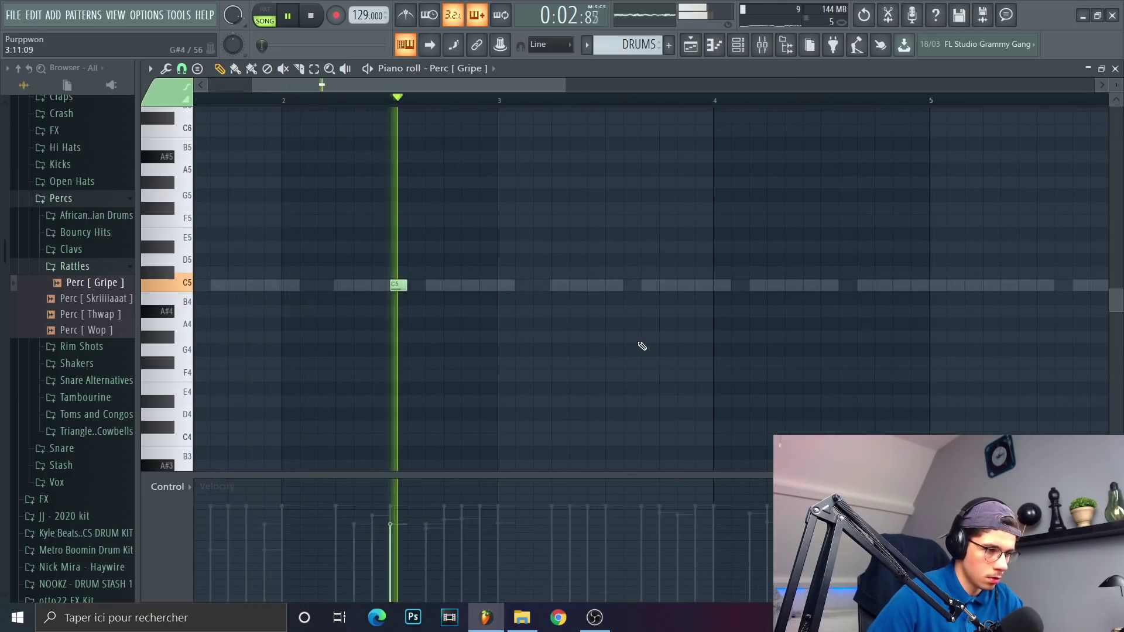
{"action": "scroll", "coordinate": [635, 340], "scroll_direction": "down", "scroll_amount": 5}
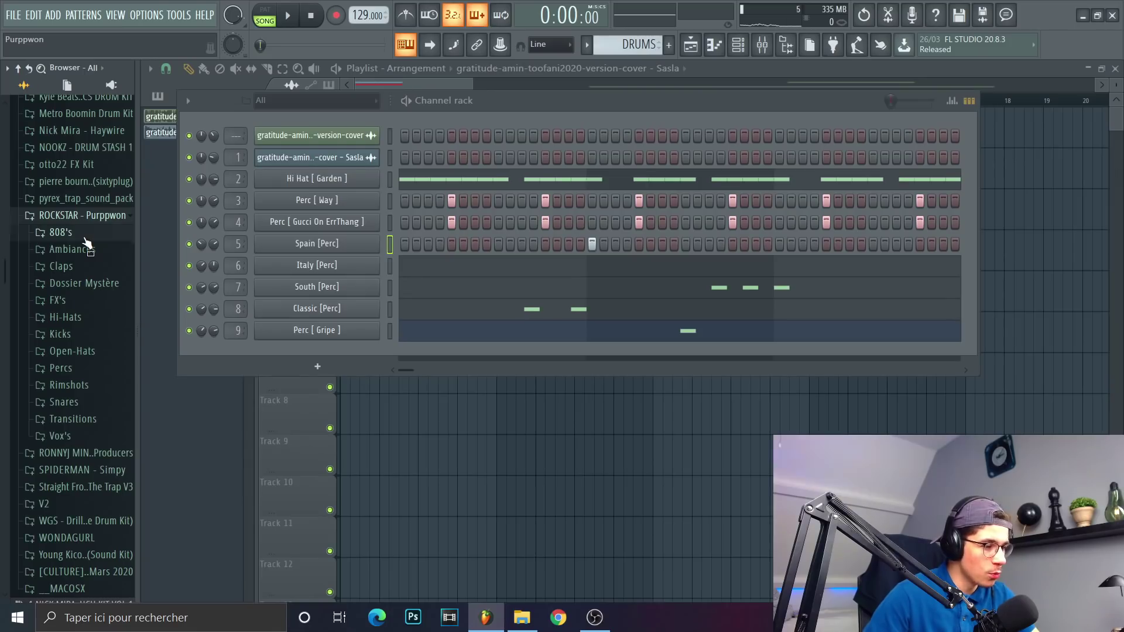
Add Brut [808] and !Hokage [Kick] from the ROCKSTAR kit as new channels
{"action": "left_click", "coordinate": [84, 236]}
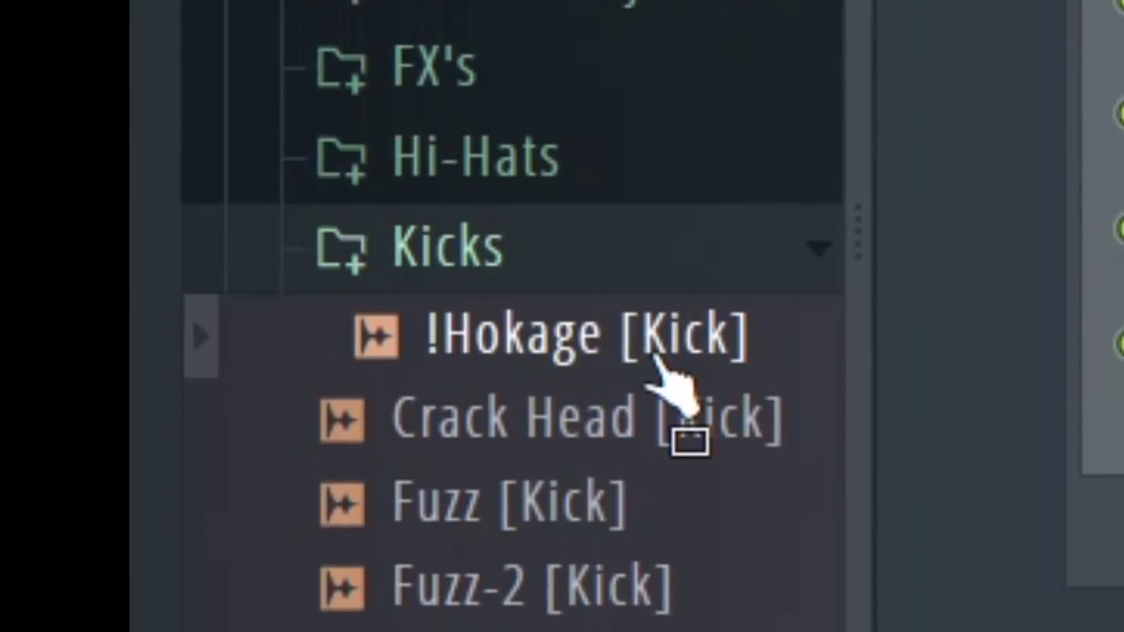
{"action": "left_click_drag", "start_coordinate": [103, 351], "coordinate": [420, 357]}
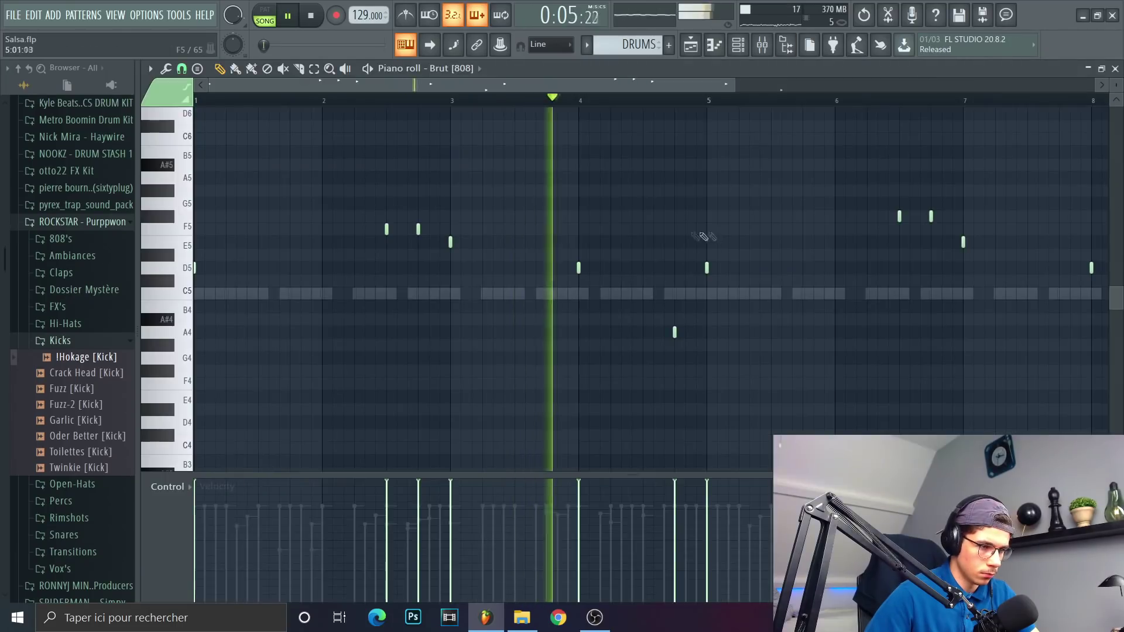
Lower the two F#5 notes in bar 6 of the Brut [808] roll to F5 and play the bass line through
{"action": "left_click_drag", "start_coordinate": [945, 218], "coordinate": [931, 227]}
{"action": "left_click", "coordinate": [928, 258], "text": "ctrl"}
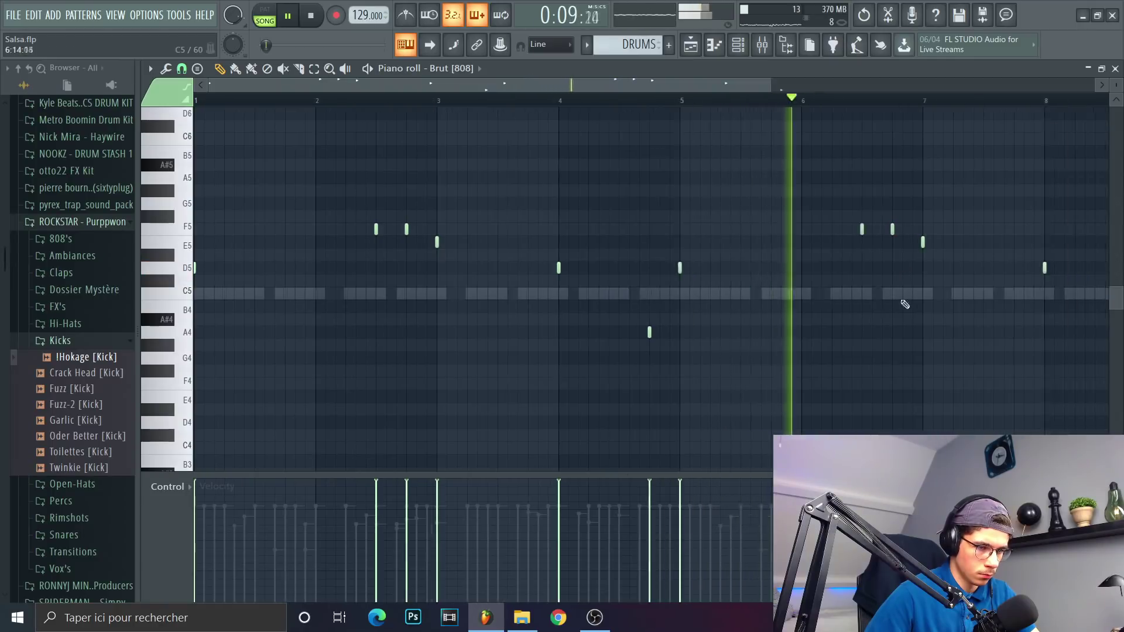
{"action": "scroll", "coordinate": [902, 301], "scroll_direction": "down", "scroll_amount": 1, "text": "ctrl"}
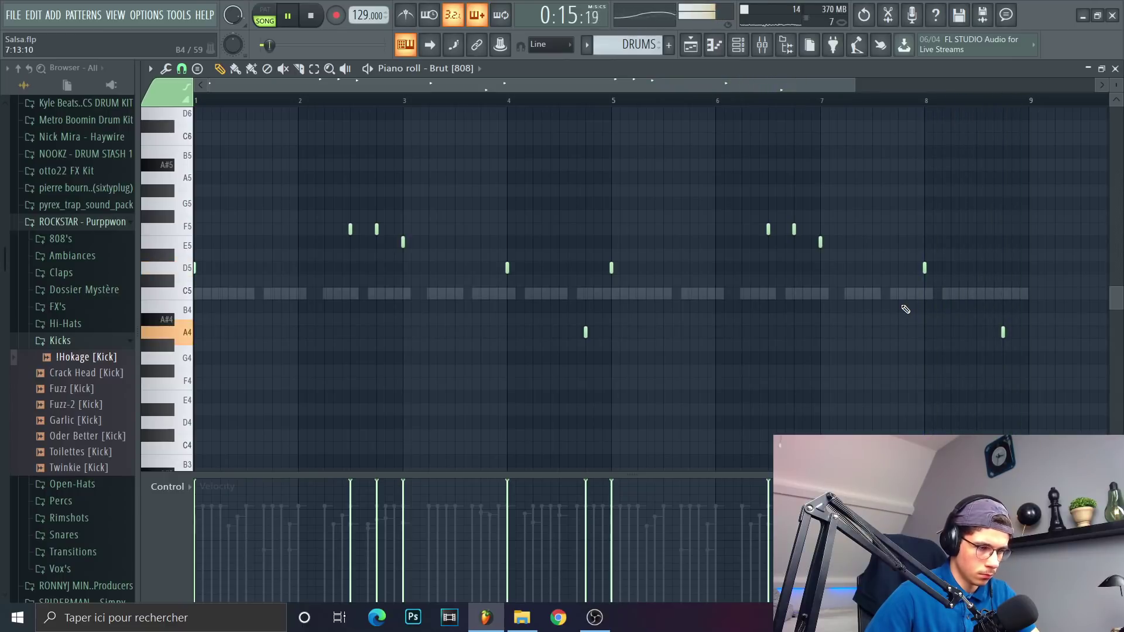
{"action": "key", "text": "space"}
Copy the Brut [808] notes into the piano roll of !Hokage [Kick]
{"action": "left_click", "coordinate": [739, 44]}
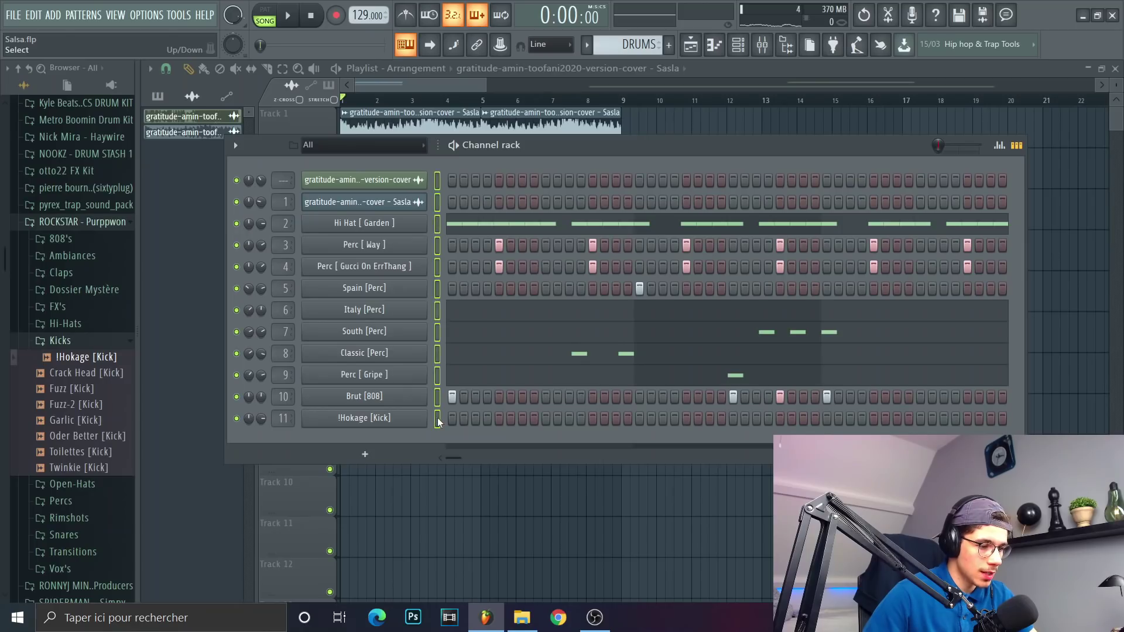
{"action": "right_click", "coordinate": [401, 418]}
{"action": "left_click", "coordinate": [451, 417]}
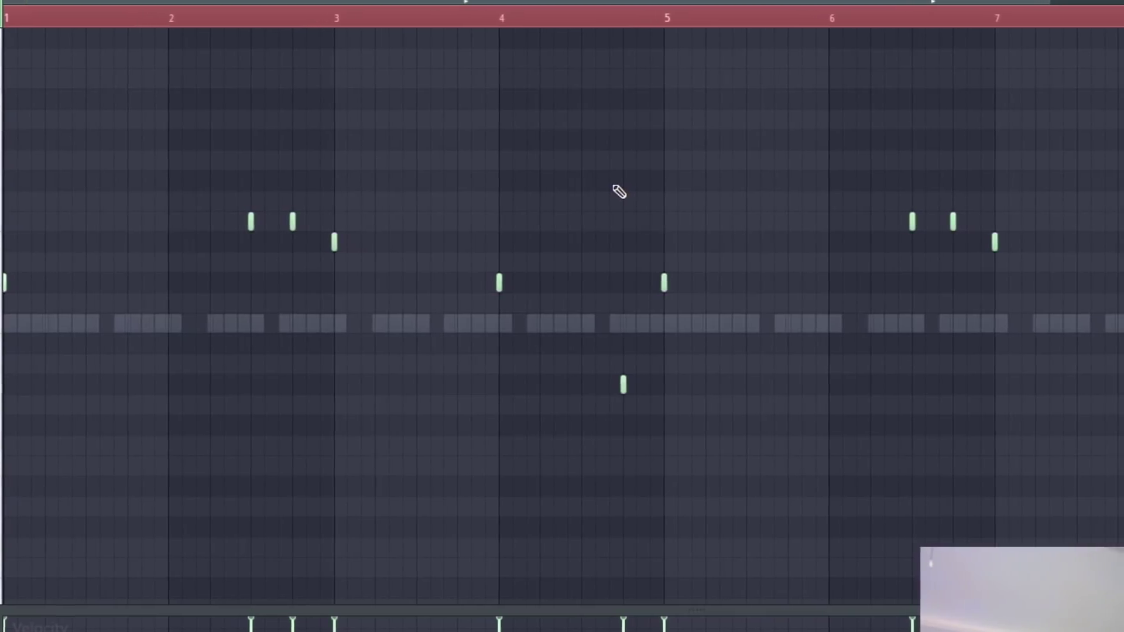
Flatten all the !Hokage [Kick] notes to C5 with the limiter / transposer, deselect them and play the drums through
{"action": "key", "text": "ctrl+a"}
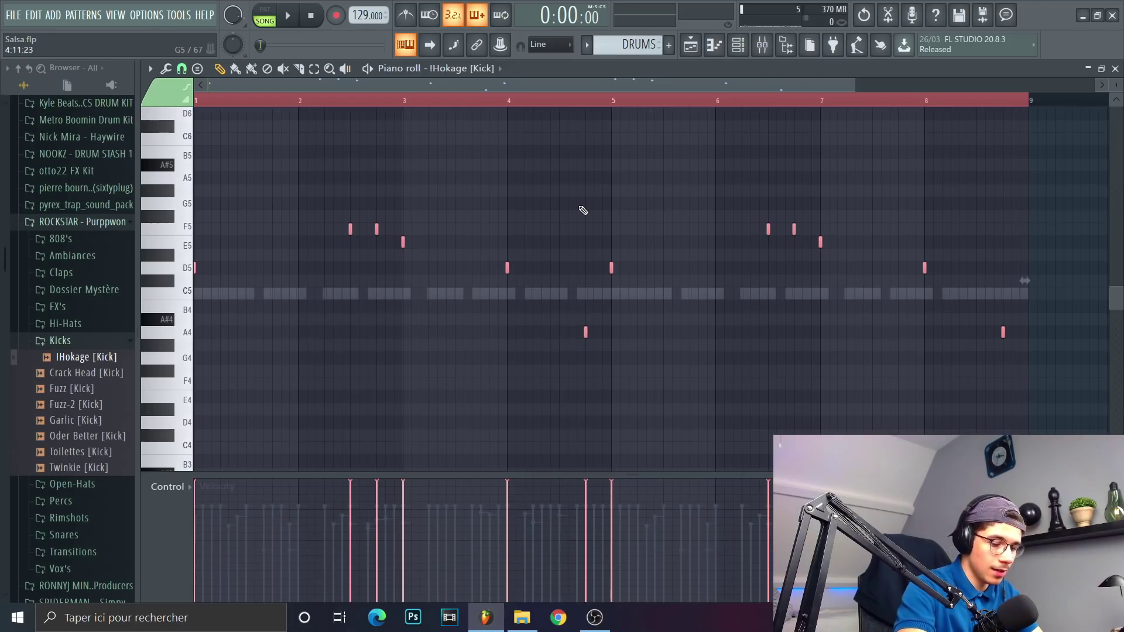
{"action": "key", "text": "alt+k"}
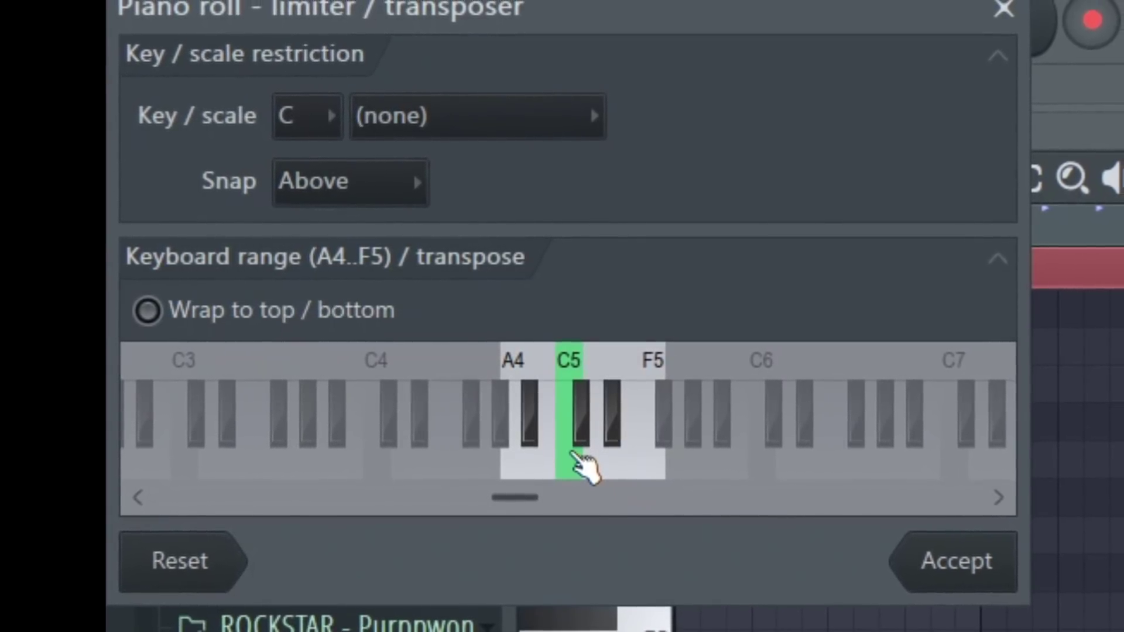
{"action": "left_click", "coordinate": [577, 462]}
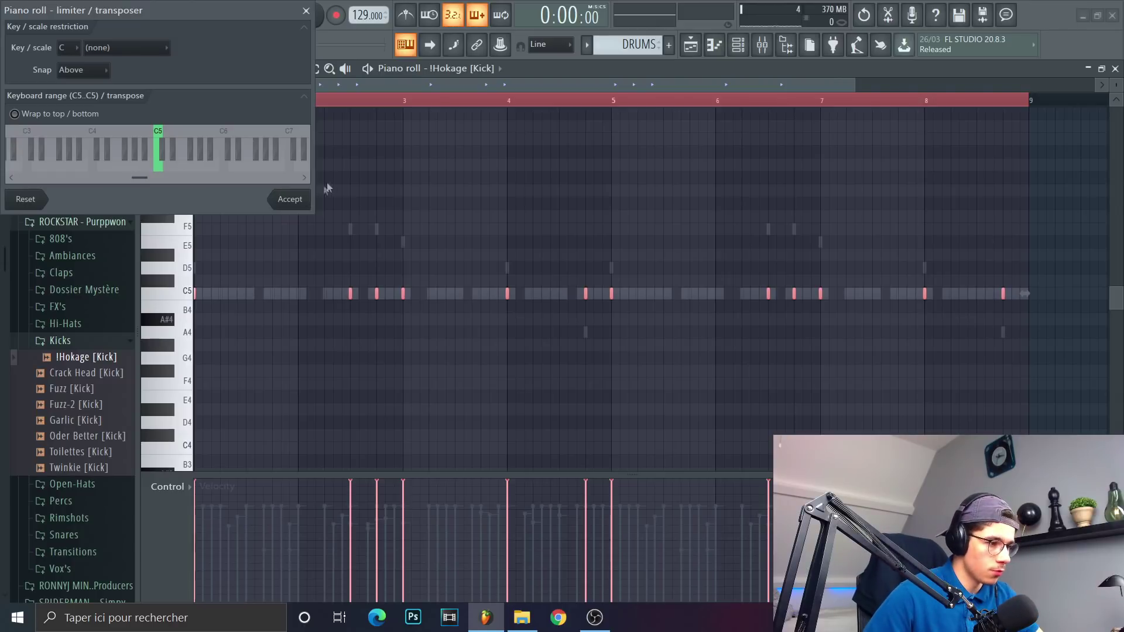
{"action": "left_click", "coordinate": [285, 201]}
{"action": "left_click", "coordinate": [732, 47]}
{"action": "left_click", "coordinate": [723, 47]}
{"action": "key", "text": "space"}
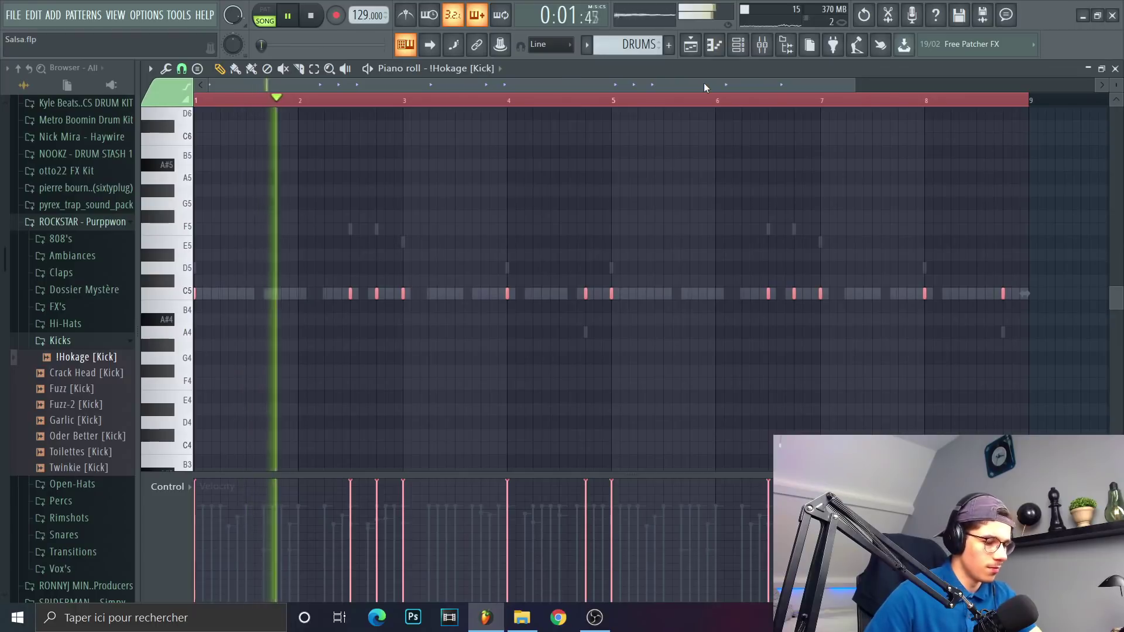
{"action": "key", "text": "ctrl+d"}
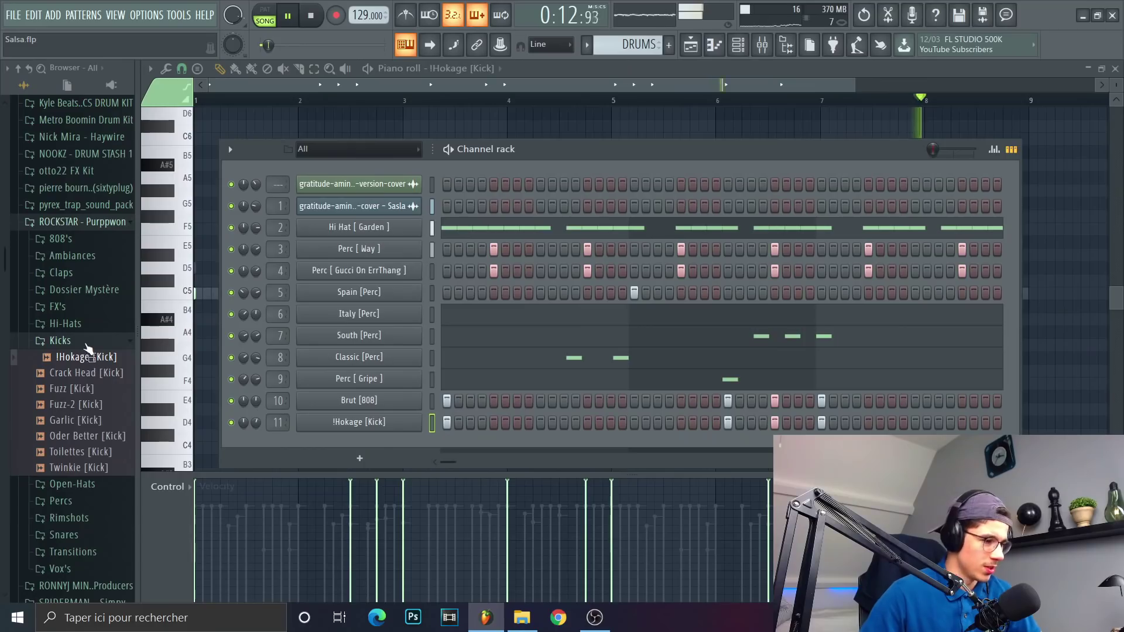
Add Fly [OH] from the ROCKSTAR kit's Open-Hats folder as a new channel
{"action": "left_click", "coordinate": [84, 343]}
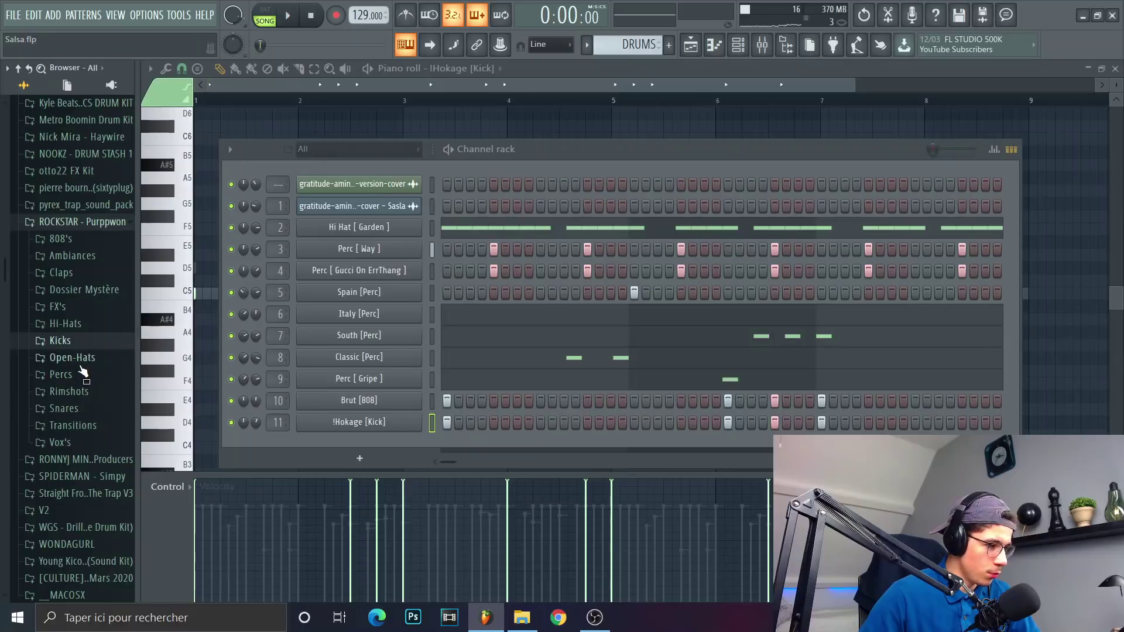
{"action": "left_click", "coordinate": [82, 365]}
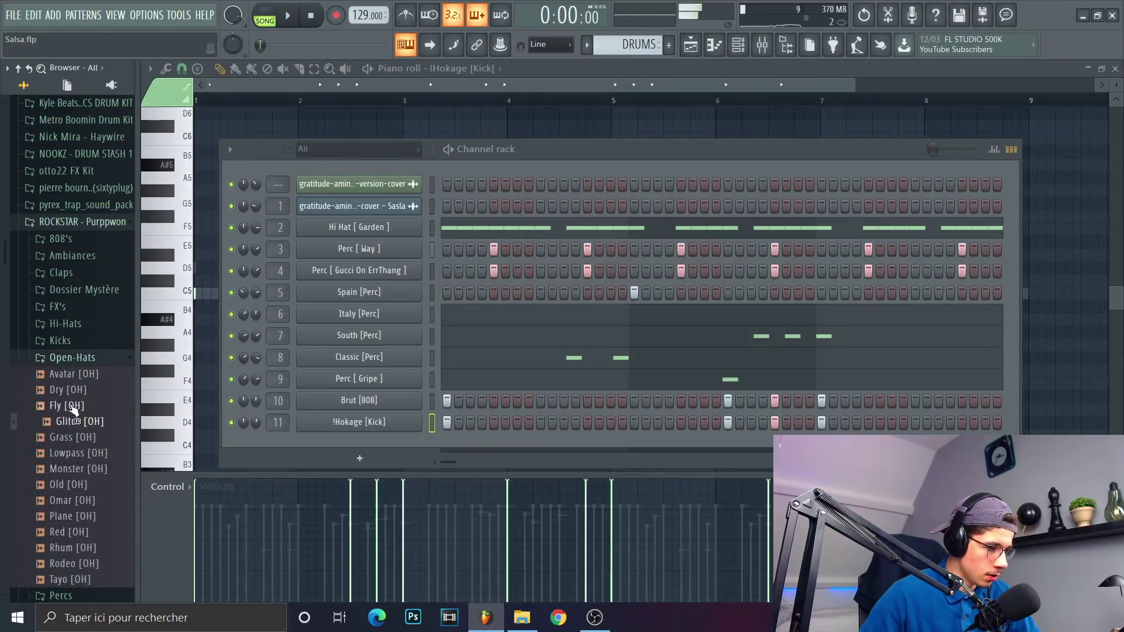
{"action": "left_click_drag", "start_coordinate": [213, 441], "coordinate": [374, 437]}
{"action": "left_click_drag", "start_coordinate": [375, 438], "coordinate": [375, 439]}
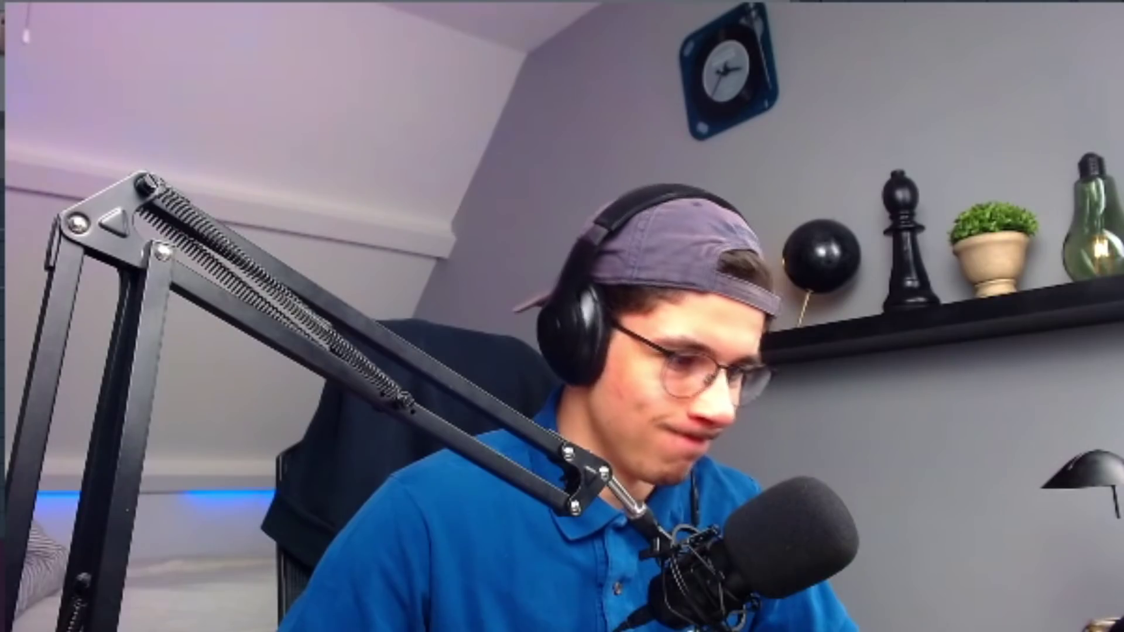
Add Tayo [OH] from the Open-Hats folder as another new channel below Fly [OH]
{"action": "key", "text": "space"}
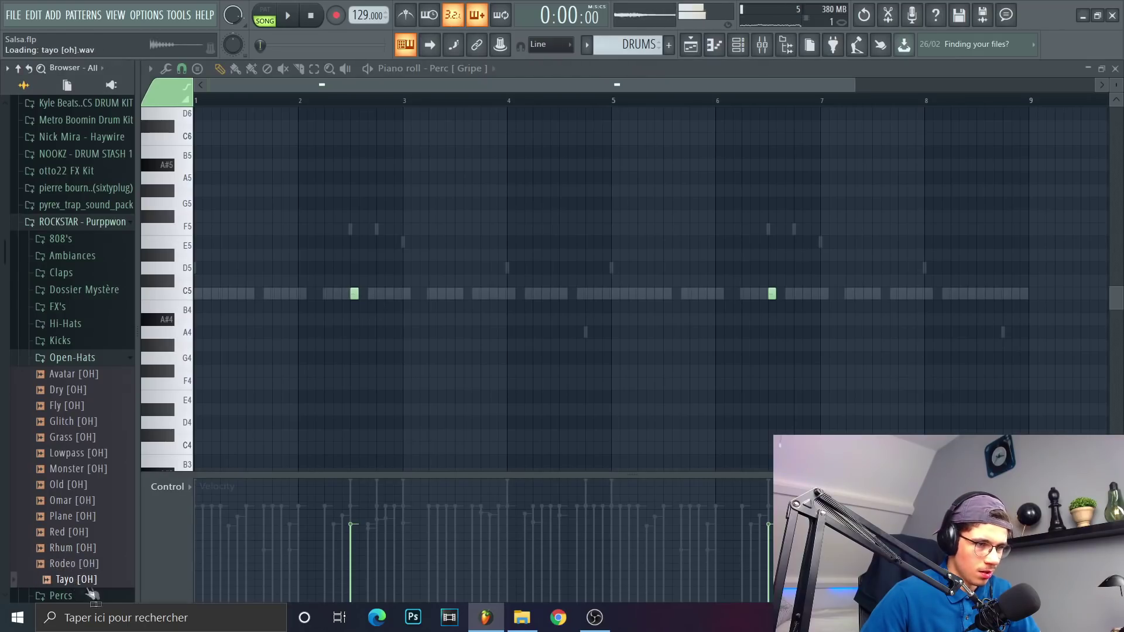
{"action": "left_click", "coordinate": [737, 53]}
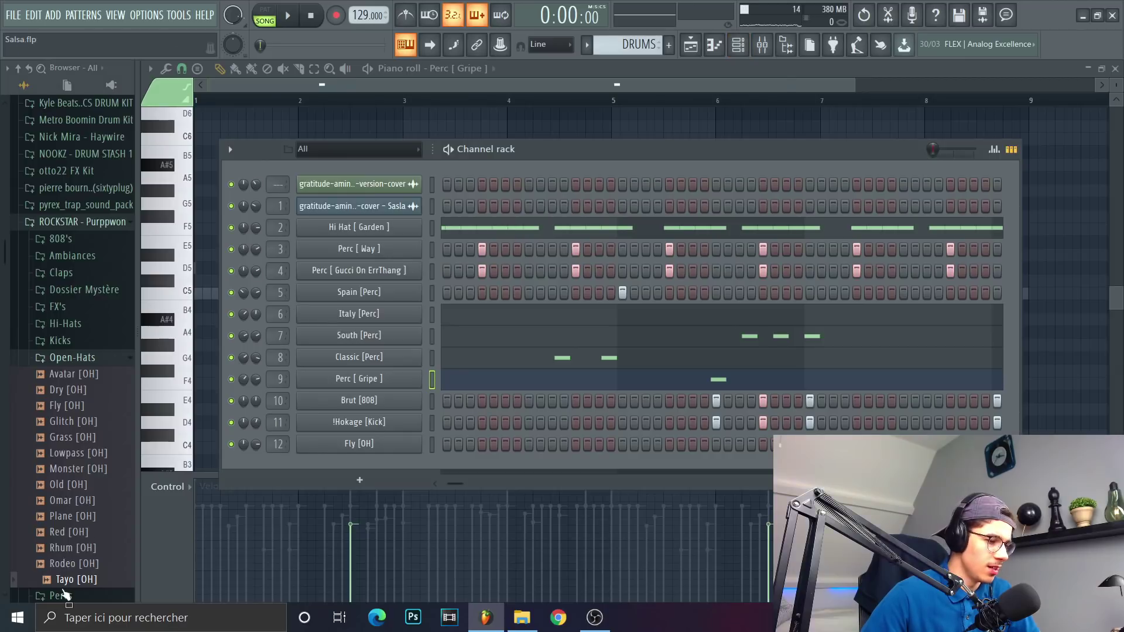
{"action": "left_click_drag", "start_coordinate": [64, 595], "coordinate": [381, 465]}
Play the song and toggle solo on the mixer track of the Gratitude Sasla sample
{"action": "key", "text": "space"}
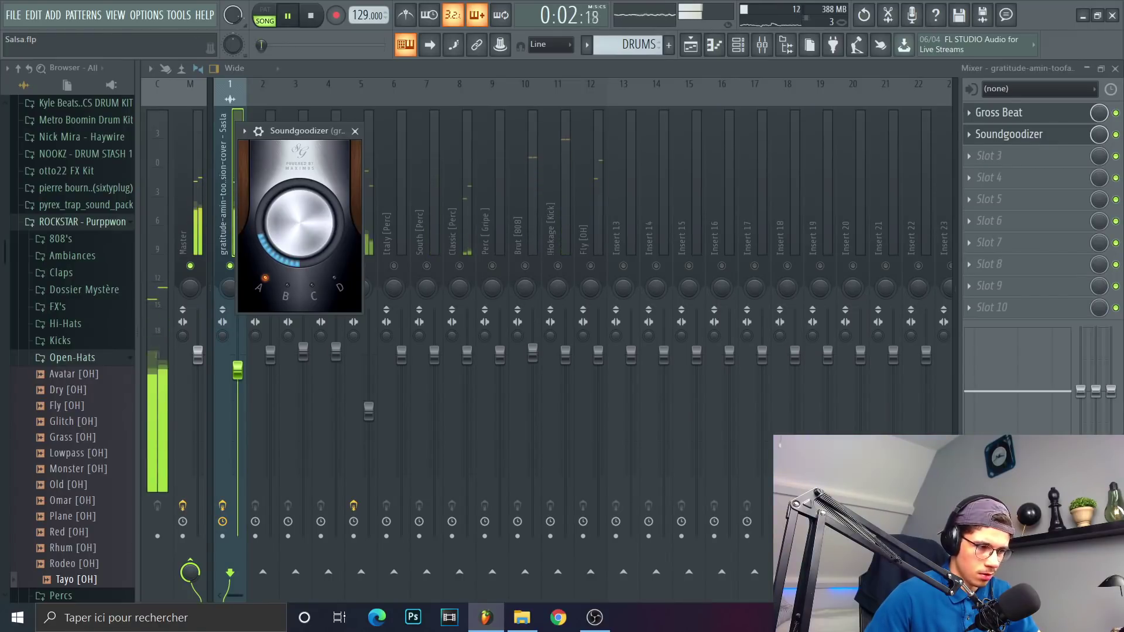
{"action": "left_click", "coordinate": [232, 200]}
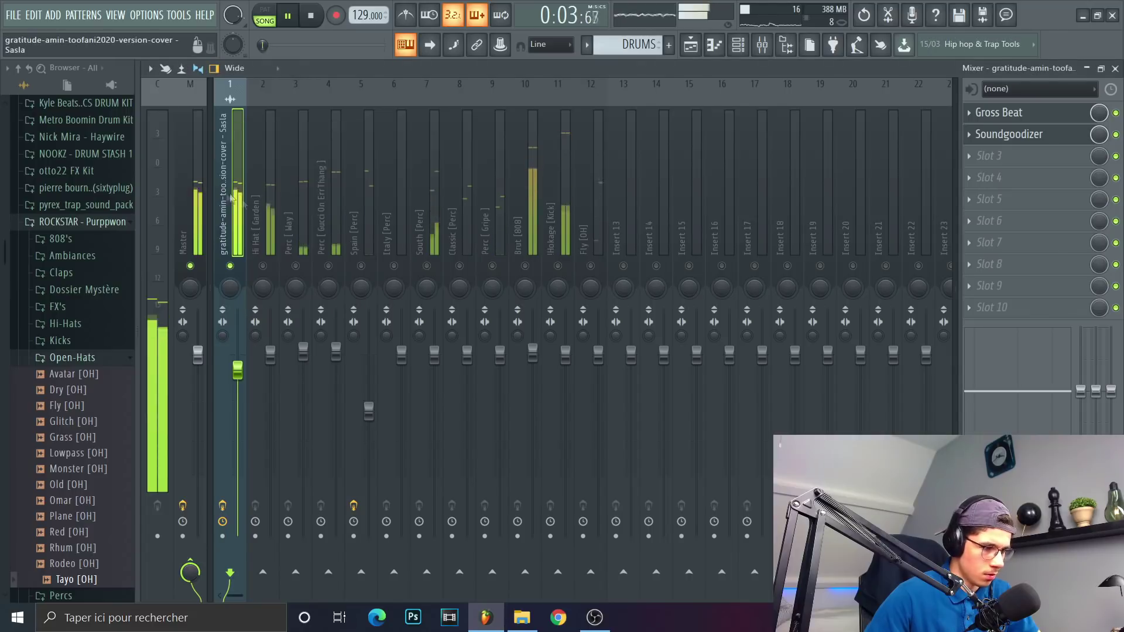
{"action": "right_click", "coordinate": [231, 267]}
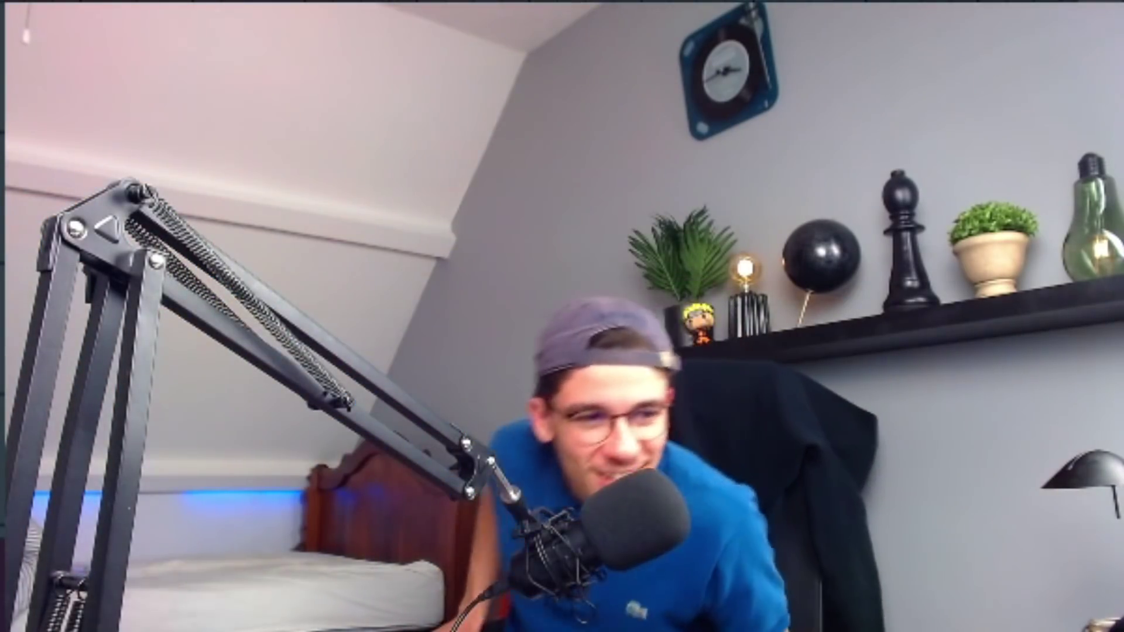
Place the original Gratitude sample at bar 1 of Track 3 and move the Sasla loop and DRUMS clips to bar 17
{"action": "left_click_drag", "start_coordinate": [418, 199], "coordinate": [420, 205]}
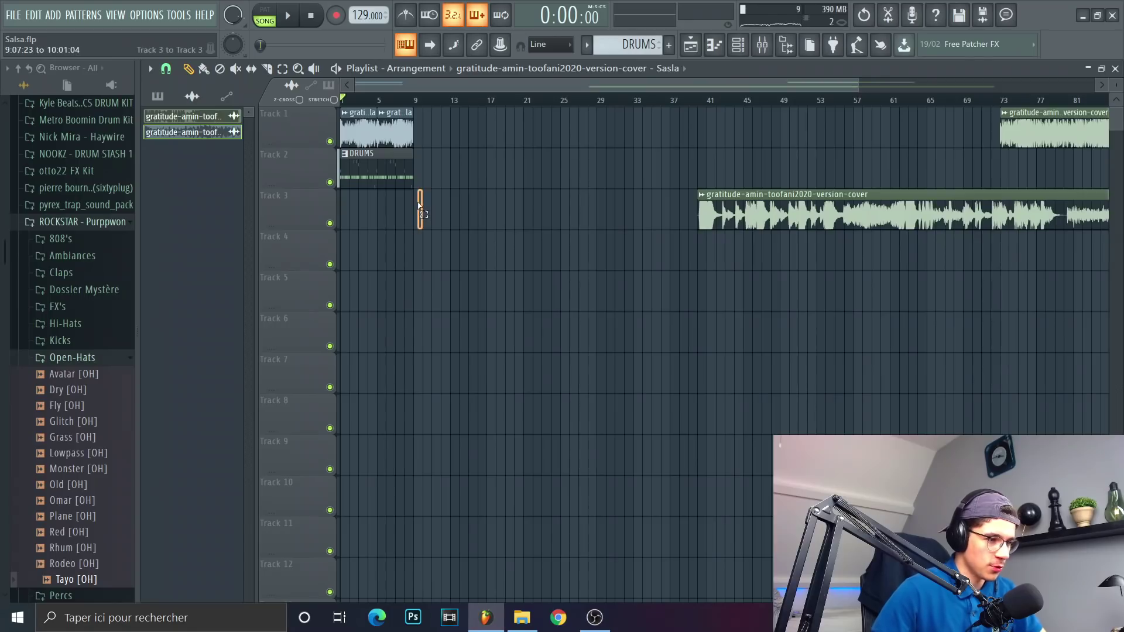
{"action": "scroll", "coordinate": [520, 312], "scroll_direction": "down", "scroll_amount": 3}
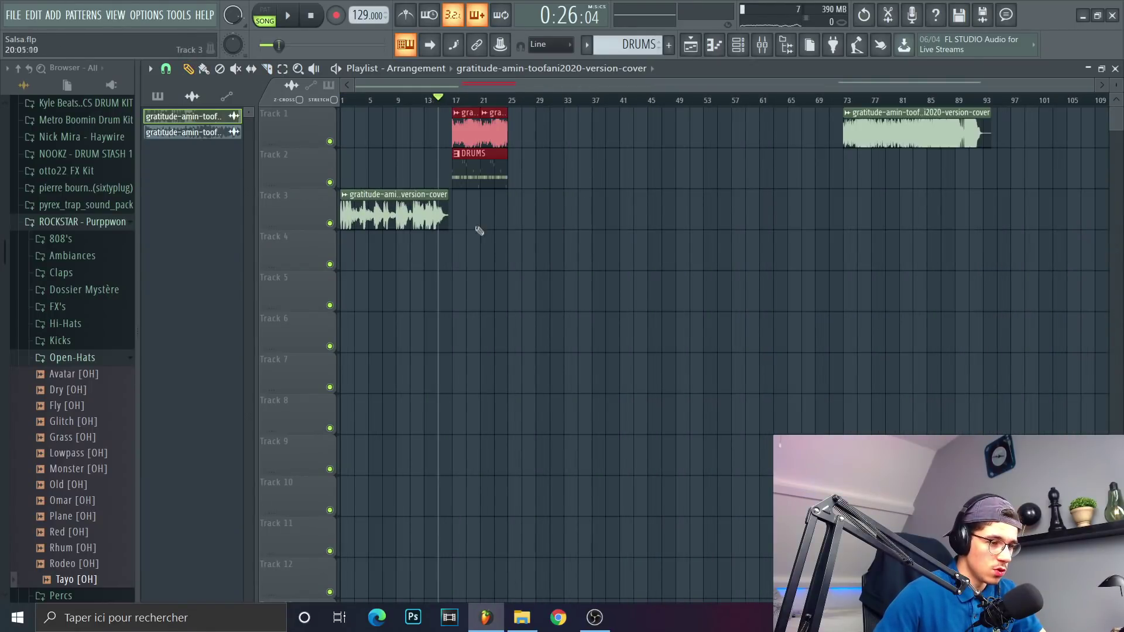
Play the Gratitude sample on Track 3 and examine its waveform closely around bars 9 and 4
{"action": "scroll", "coordinate": [480, 239], "scroll_direction": "up", "scroll_amount": 4}
{"action": "key", "text": "space"}
{"action": "key", "text": "space"}
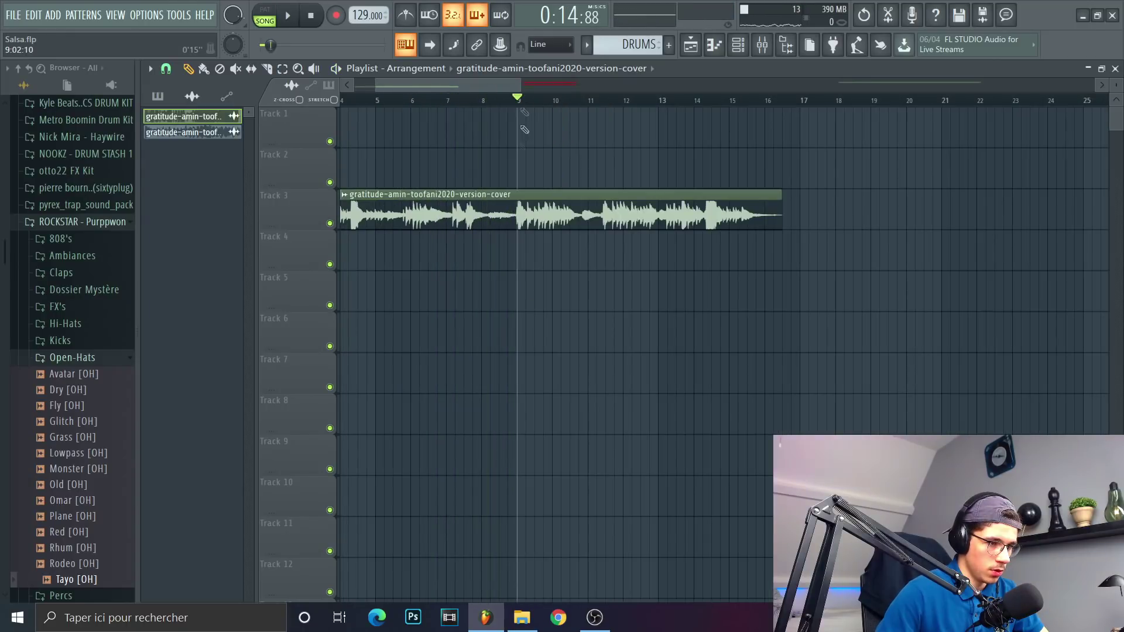
{"action": "scroll", "coordinate": [515, 269], "scroll_direction": "up", "scroll_amount": 3}
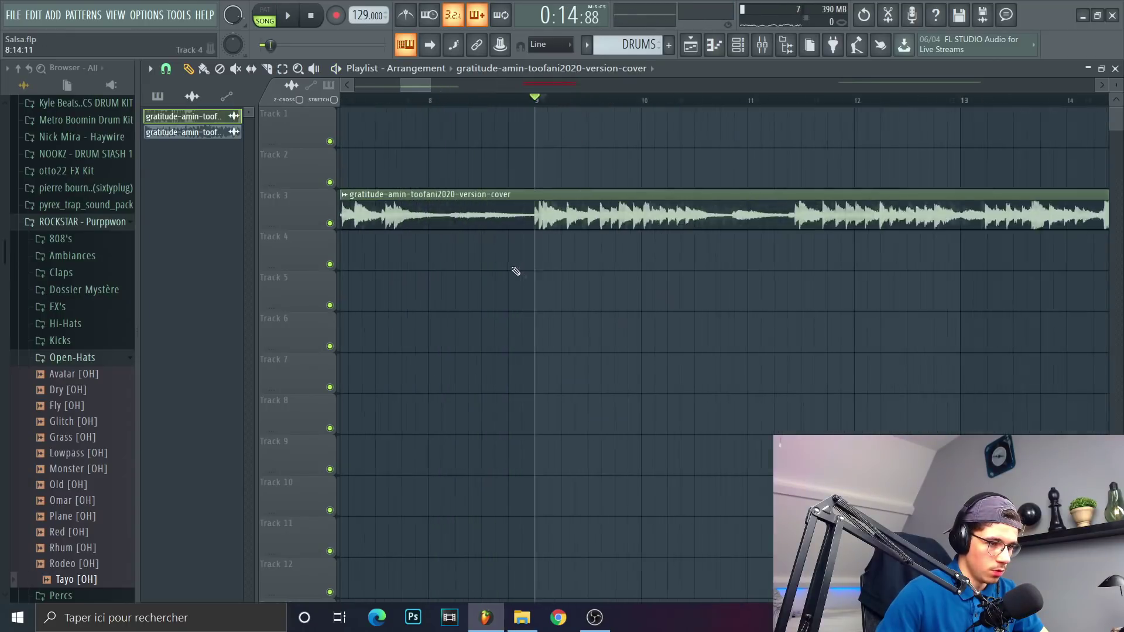
{"action": "scroll", "coordinate": [519, 259], "scroll_direction": "up", "scroll_amount": 3}
{"action": "key", "text": "space"}
{"action": "scroll", "coordinate": [431, 239], "scroll_direction": "up", "scroll_amount": 2}
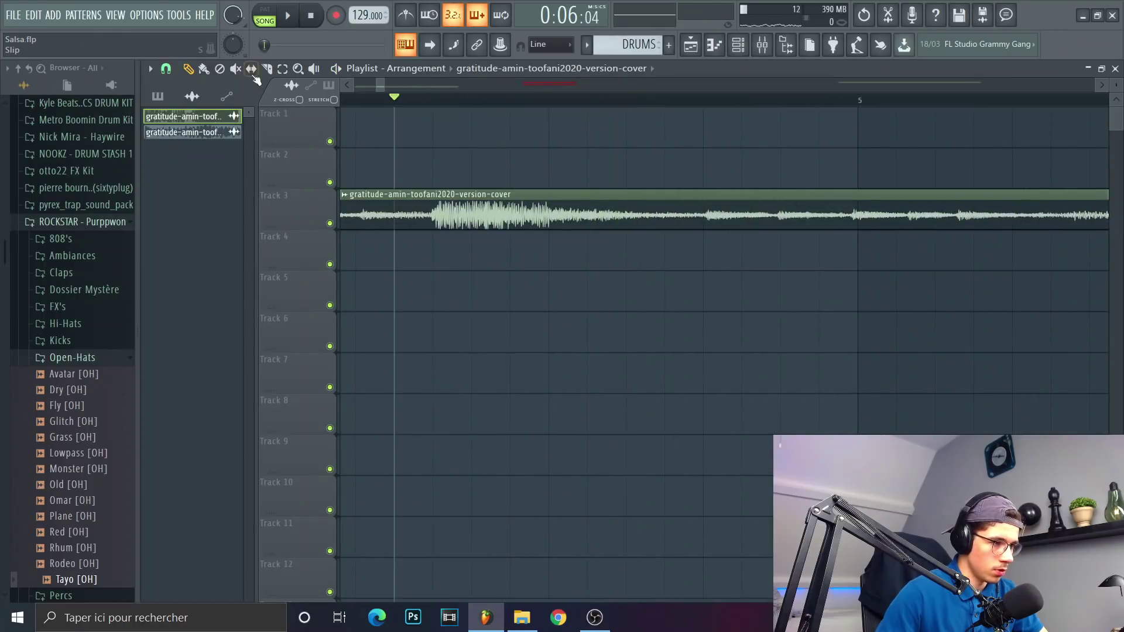
{"action": "scroll", "coordinate": [463, 223], "scroll_direction": "up", "scroll_amount": 3}
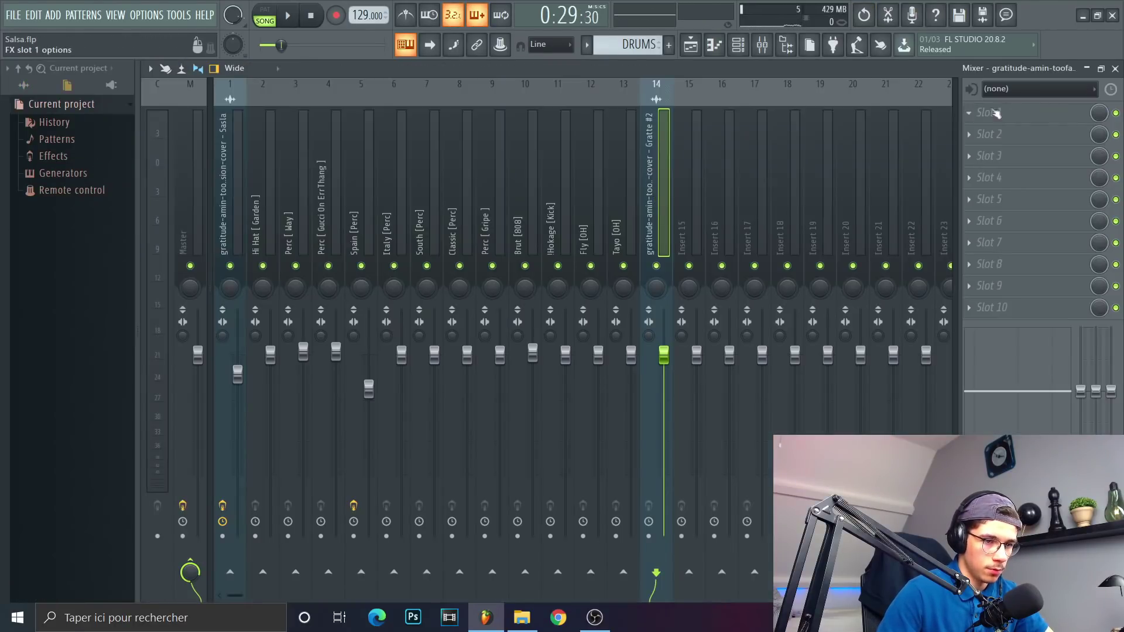
Open the first effect slot on the mixer track of the Gratte #2 sample
{"action": "left_click", "coordinate": [996, 113]}
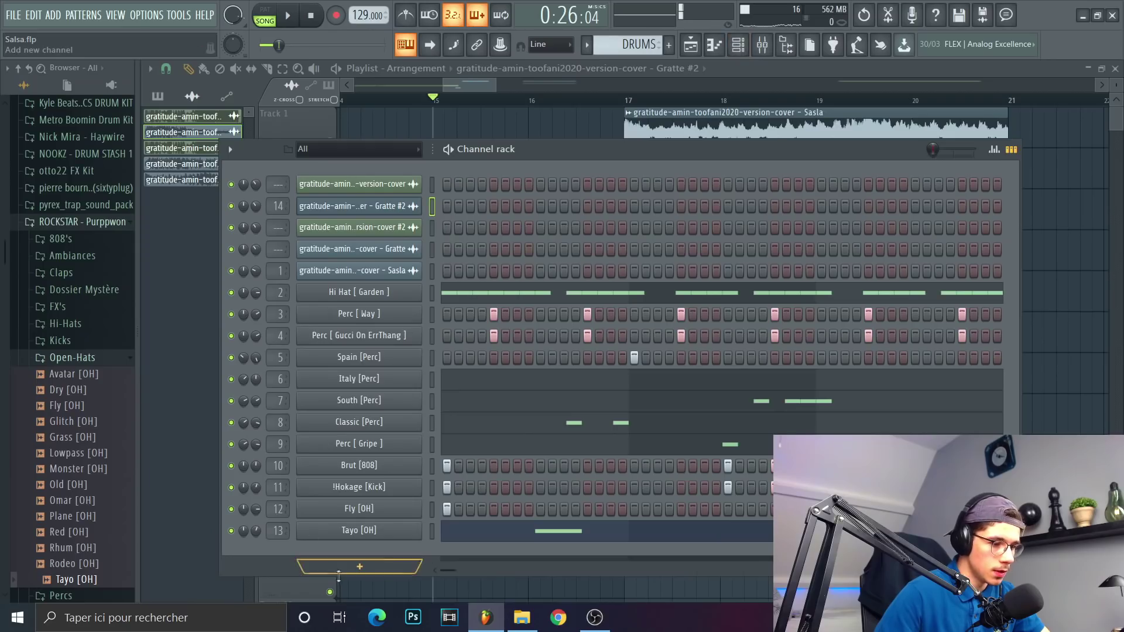
Add the AGML2 guitar instrument as a new channel and create a new pattern named Gratte
{"action": "left_click", "coordinate": [339, 573]}
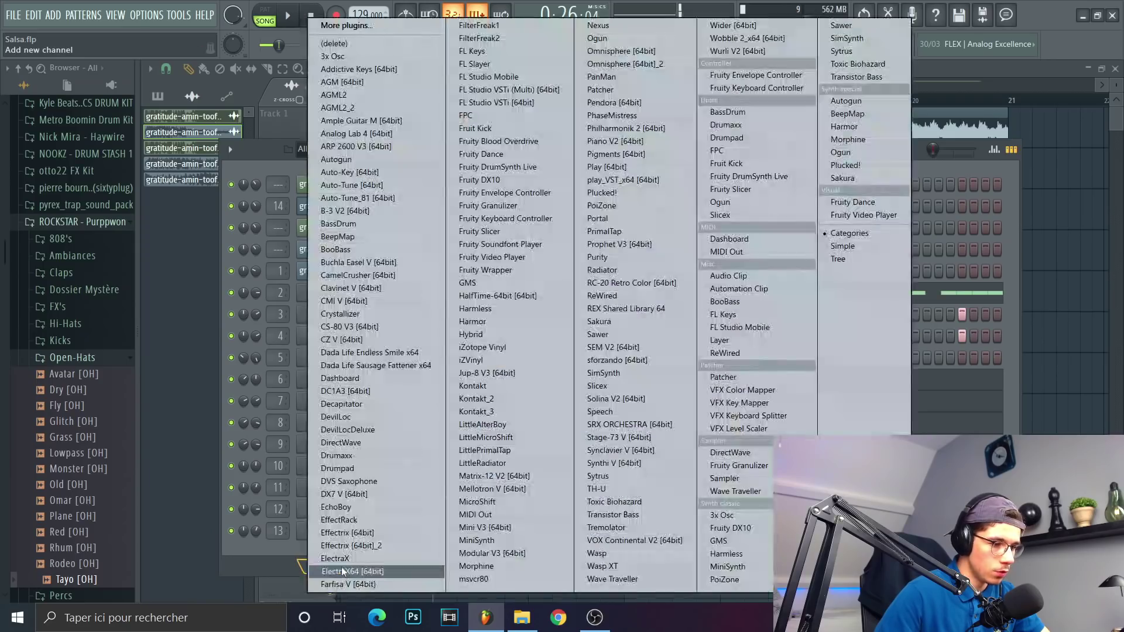
{"action": "left_click", "coordinate": [372, 97]}
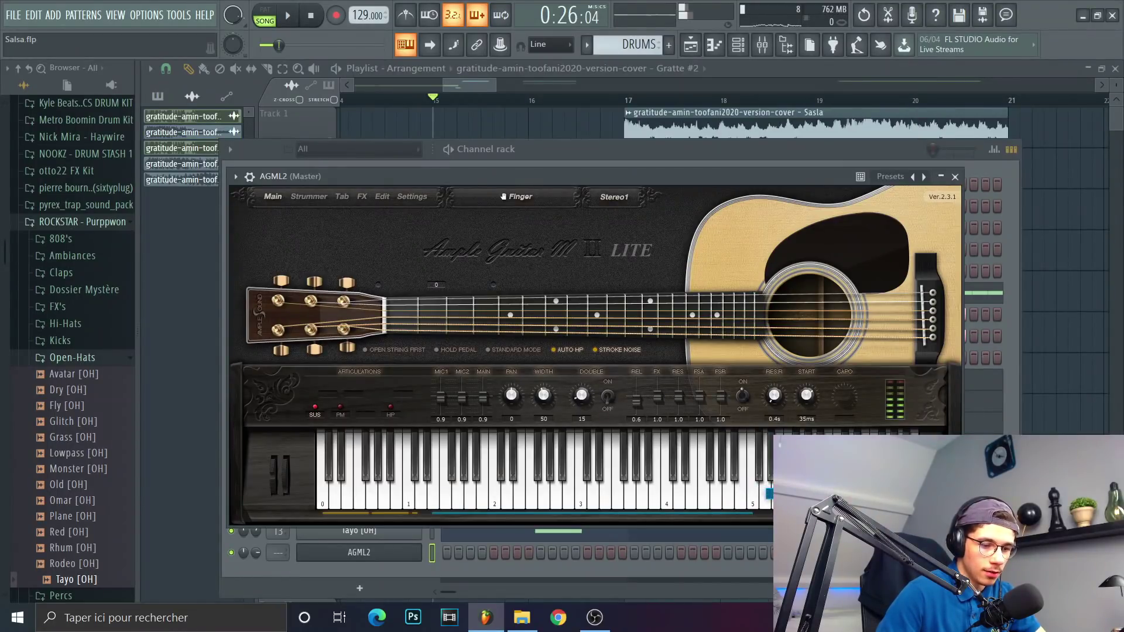
{"action": "left_click", "coordinate": [668, 46]}
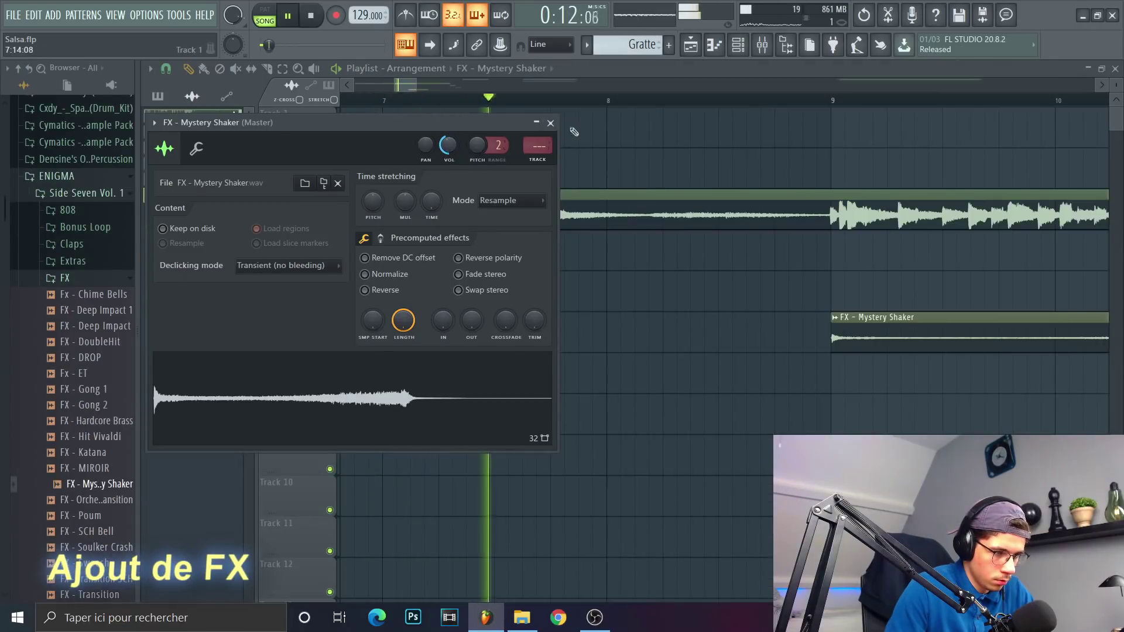
Close the FX - Mystery Shaker settings and check its clip at bar 9 on Track 6 during playback
{"action": "left_click", "coordinate": [550, 122]}
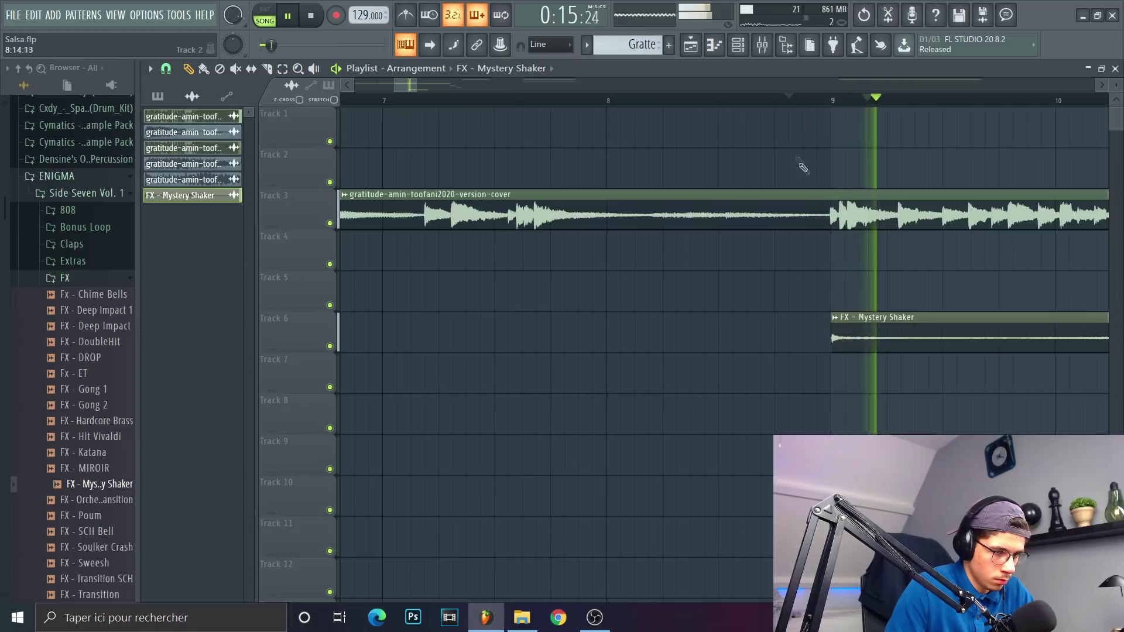
{"action": "scroll", "coordinate": [801, 228], "scroll_direction": "down", "scroll_amount": 3}
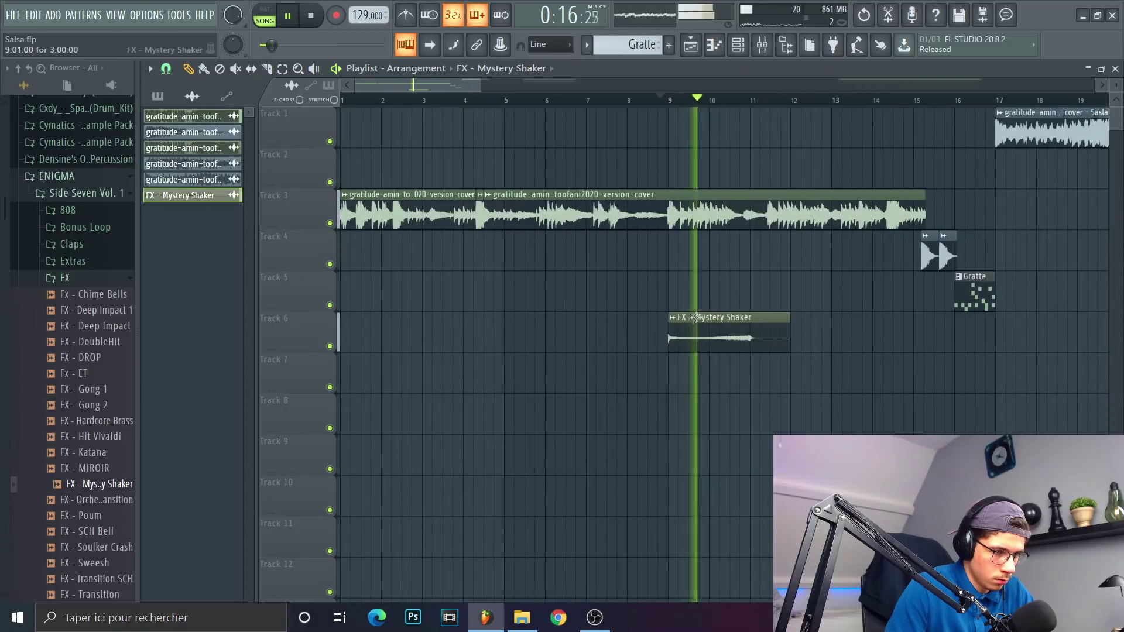
Shift the FX - Transition SCH clip on Track 8 slightly earlier to line it up with the guitar sample around bar 3
{"action": "scroll", "coordinate": [703, 332], "scroll_direction": "up", "scroll_amount": 3}
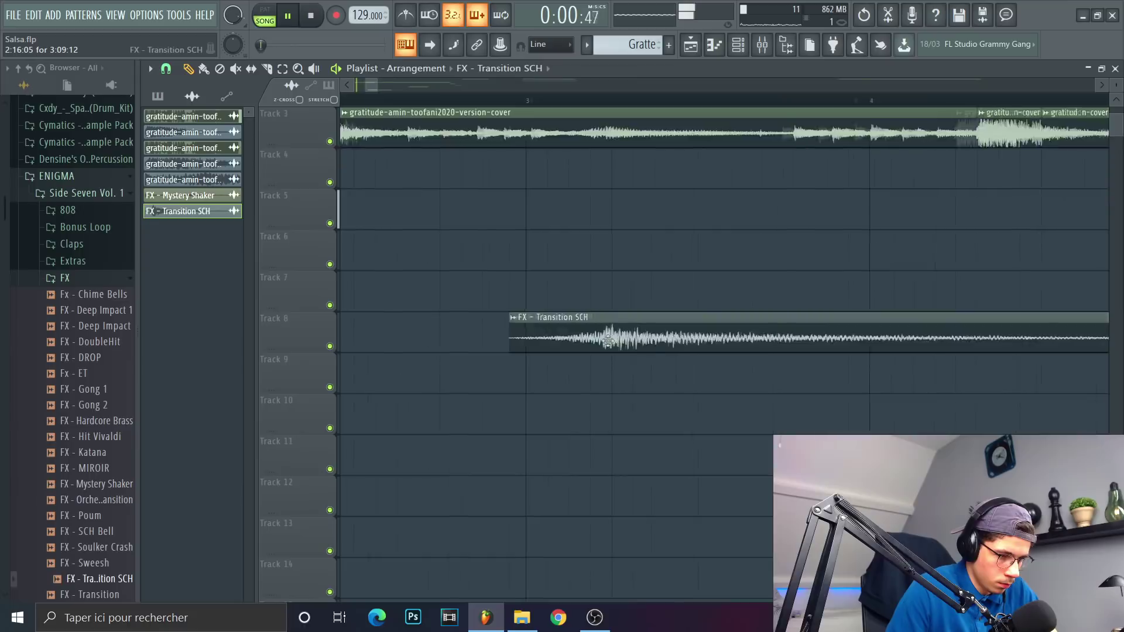
{"action": "scroll", "coordinate": [657, 342], "scroll_direction": "up", "scroll_amount": 2}
{"action": "left_click_drag", "start_coordinate": [658, 342], "coordinate": [616, 345]}
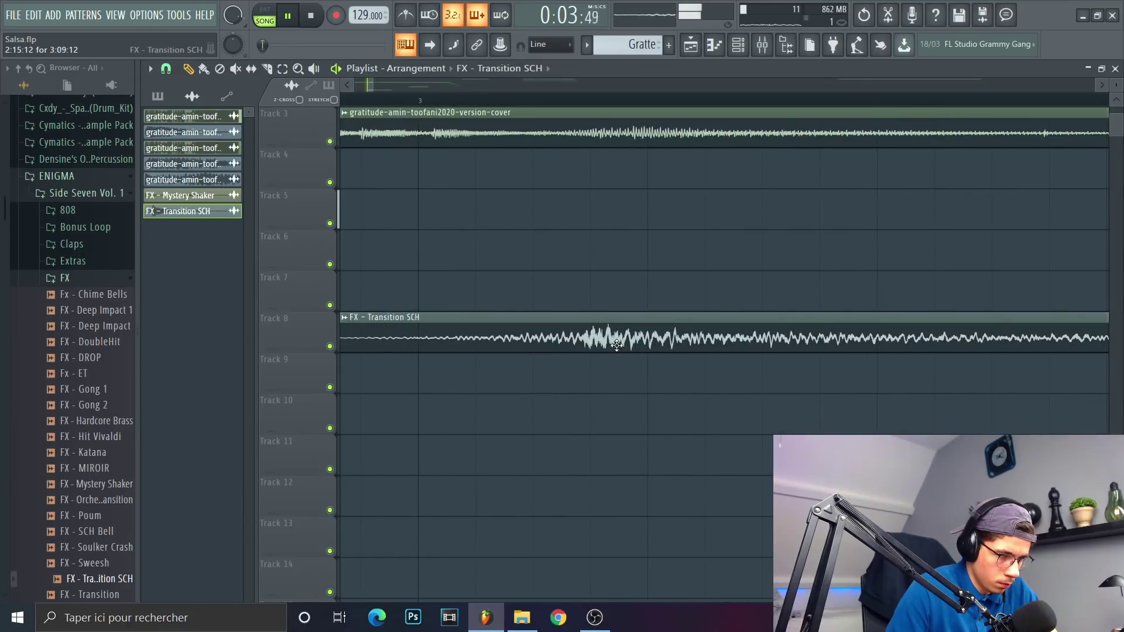
{"action": "scroll", "coordinate": [618, 346], "scroll_direction": "down", "scroll_amount": 3}
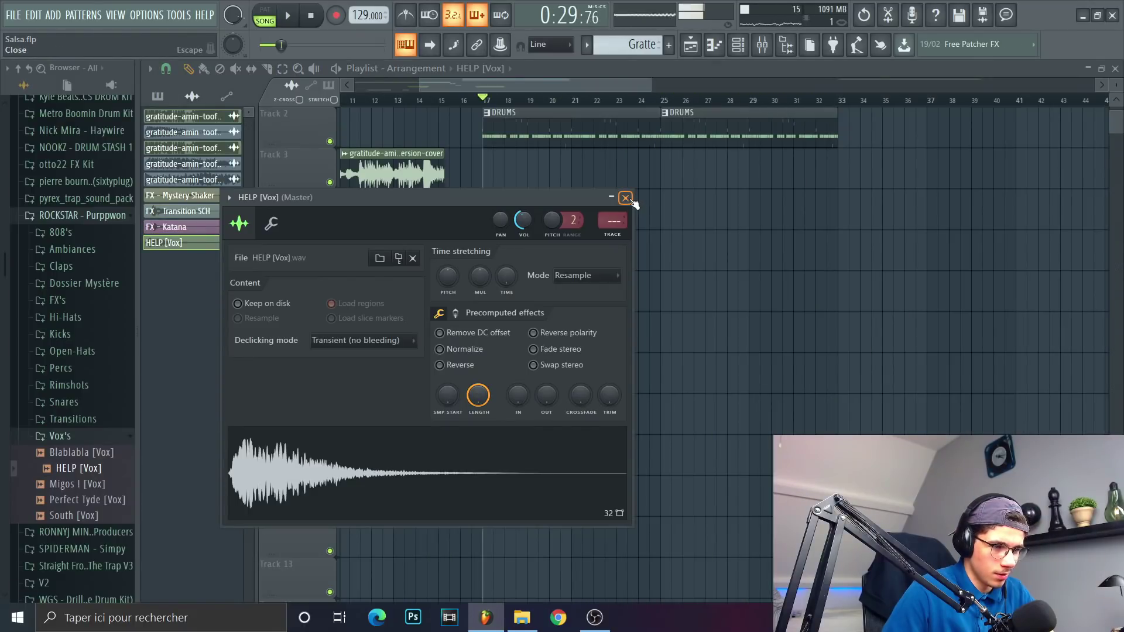
Close the HELP [Vox] settings and review the E.T. [Transition] and Classic [Transition] clips leading into bar 17
{"action": "left_click", "coordinate": [626, 198]}
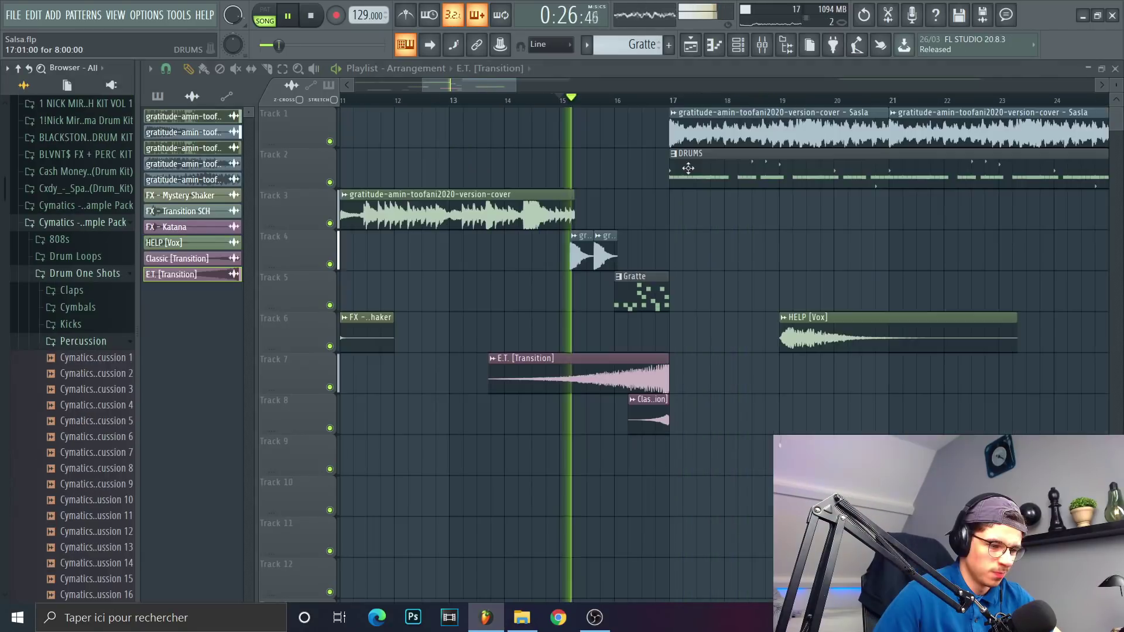
{"action": "scroll", "coordinate": [688, 251], "scroll_direction": "up", "scroll_amount": 3}
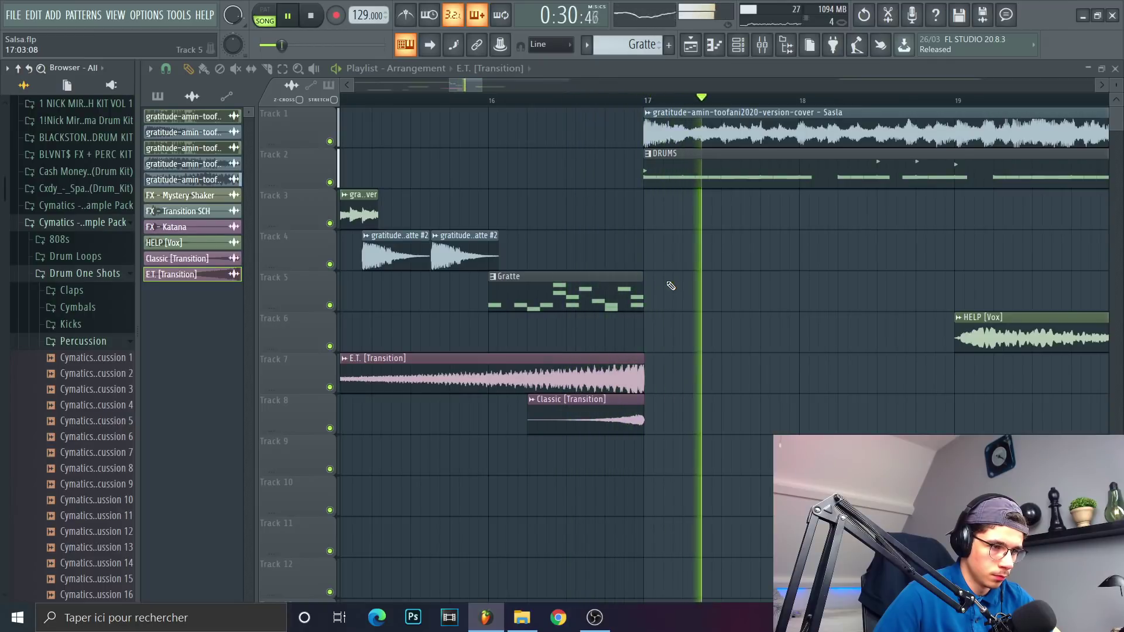
{"action": "scroll", "coordinate": [667, 287], "scroll_direction": "down", "scroll_amount": 3}
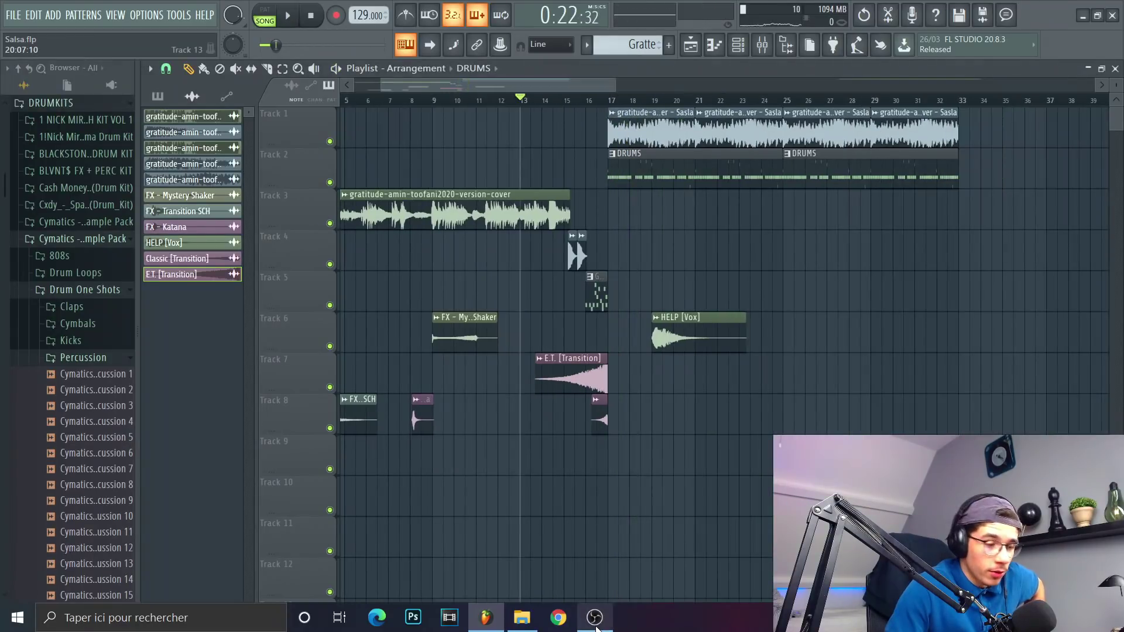